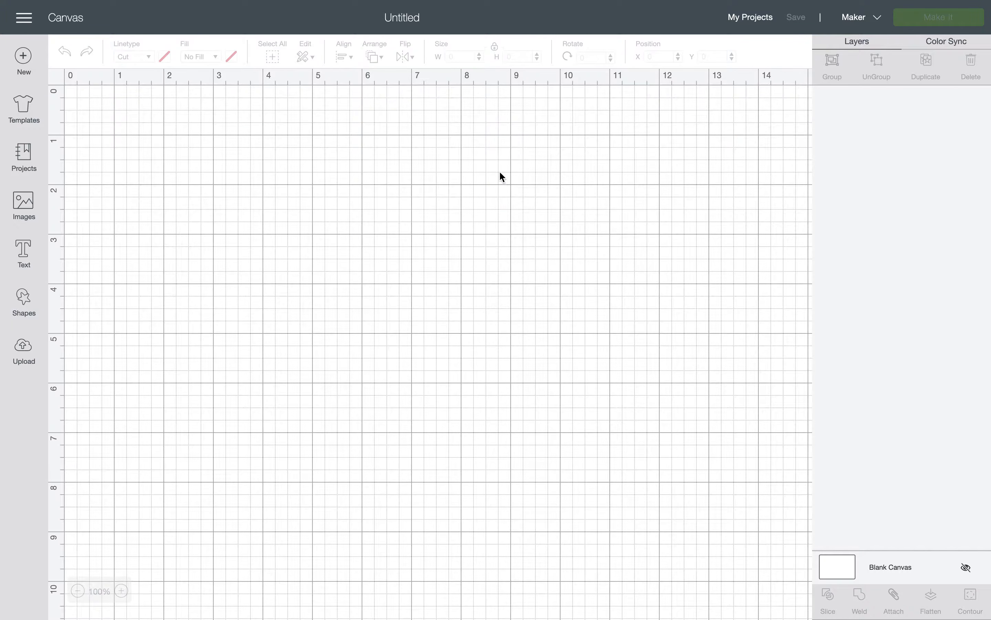
# Step: Browse the complete Cricut image library for a design to use
pyautogui.click(23, 203)
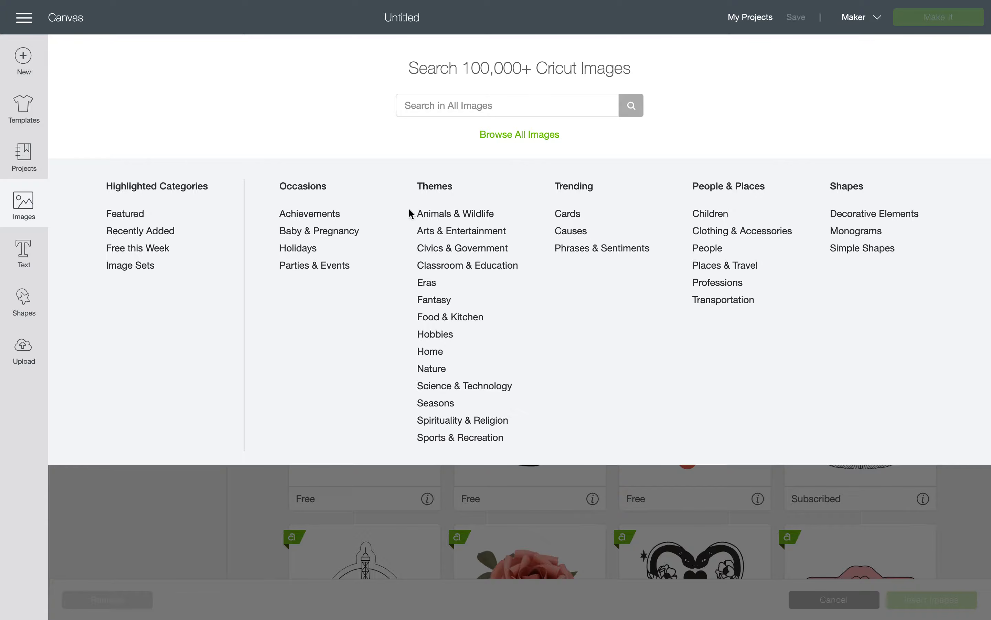
pyautogui.click(505, 137)
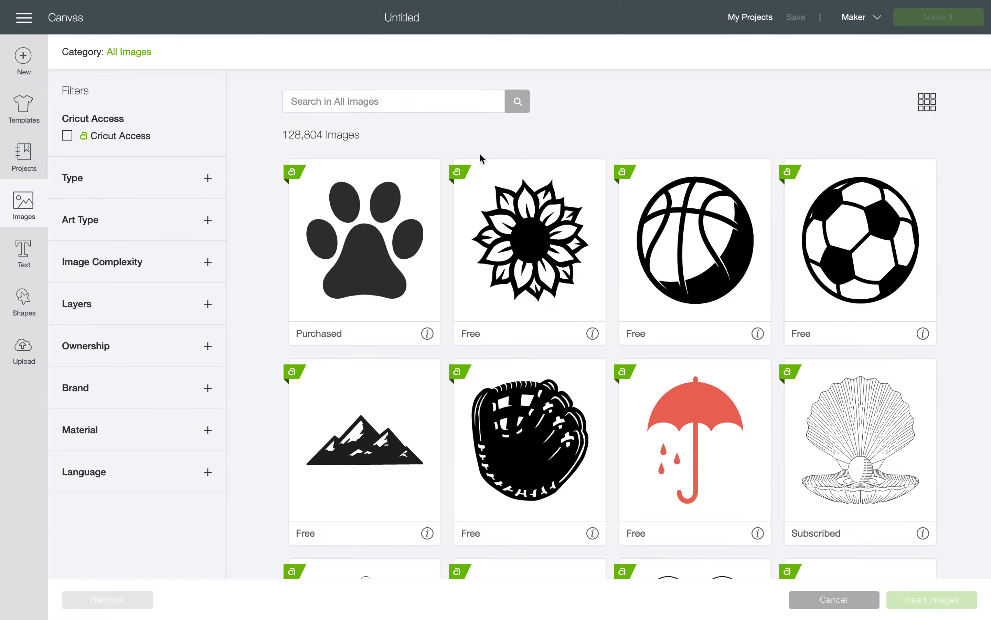
pyautogui.scroll(-5, 430, 273)
pyautogui.scroll(-5, 430, 274)
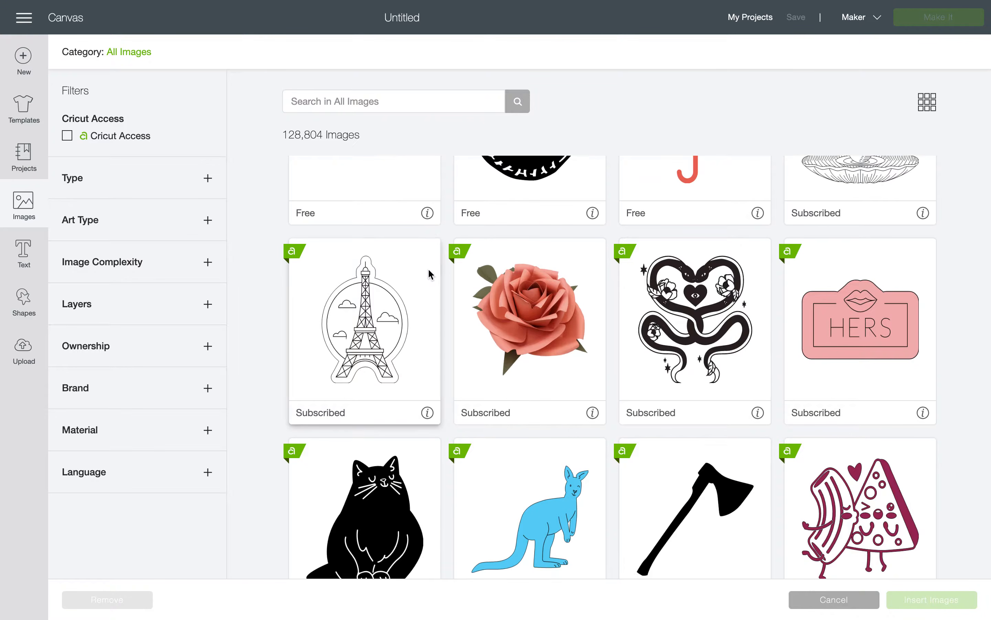
pyautogui.scroll(-10, 429, 274)
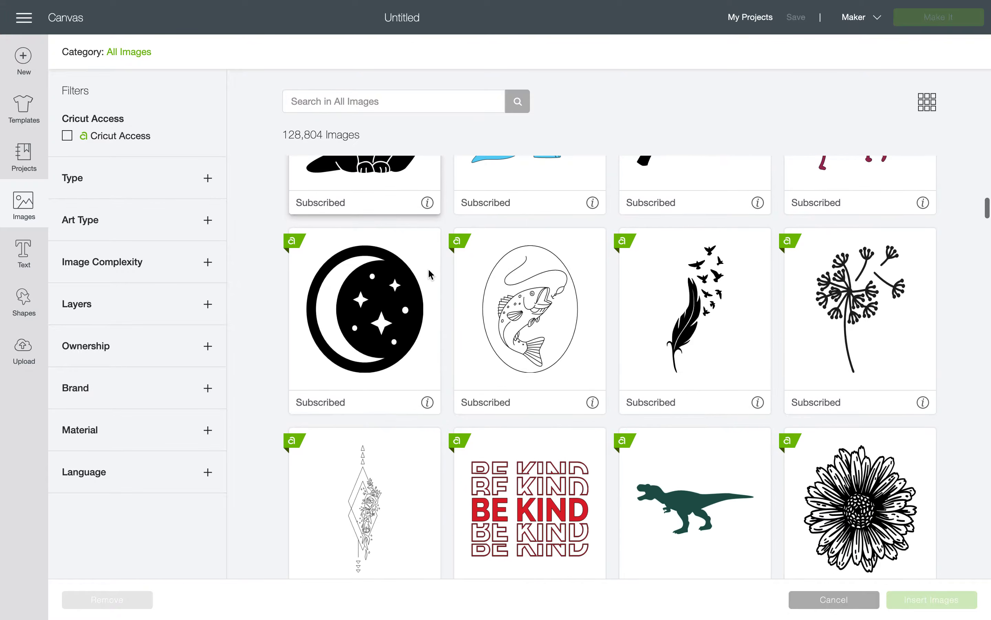
pyautogui.scroll(-7, 429, 274)
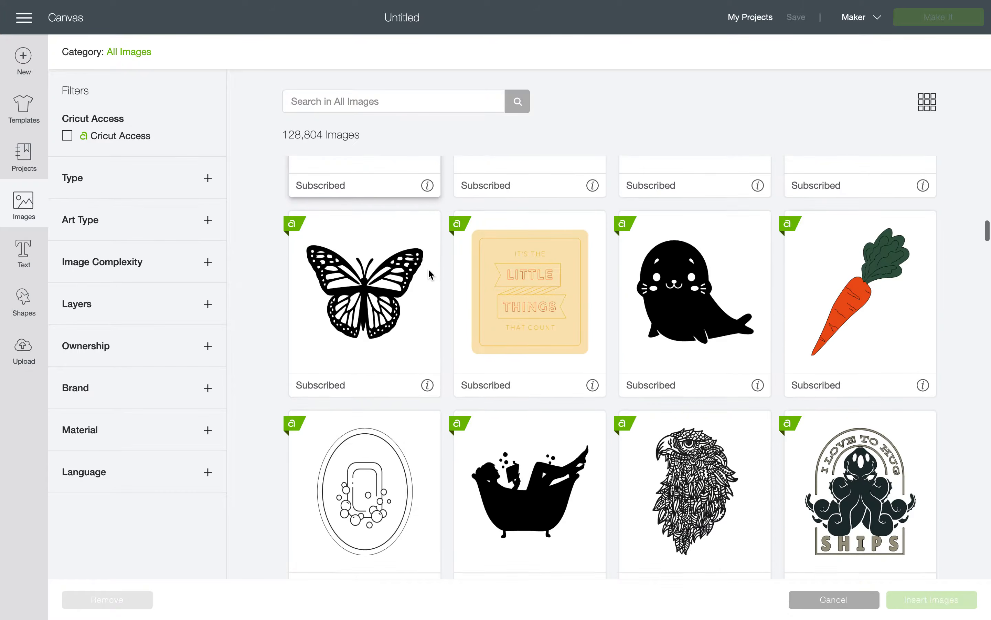
pyautogui.scroll(-14, 429, 274)
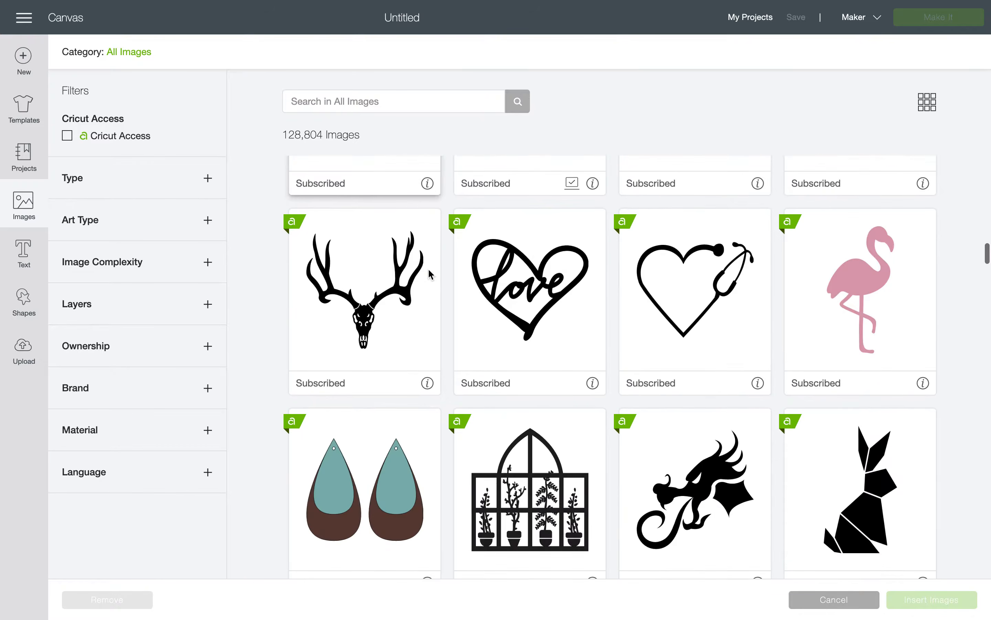
pyautogui.scroll(-11, 428, 274)
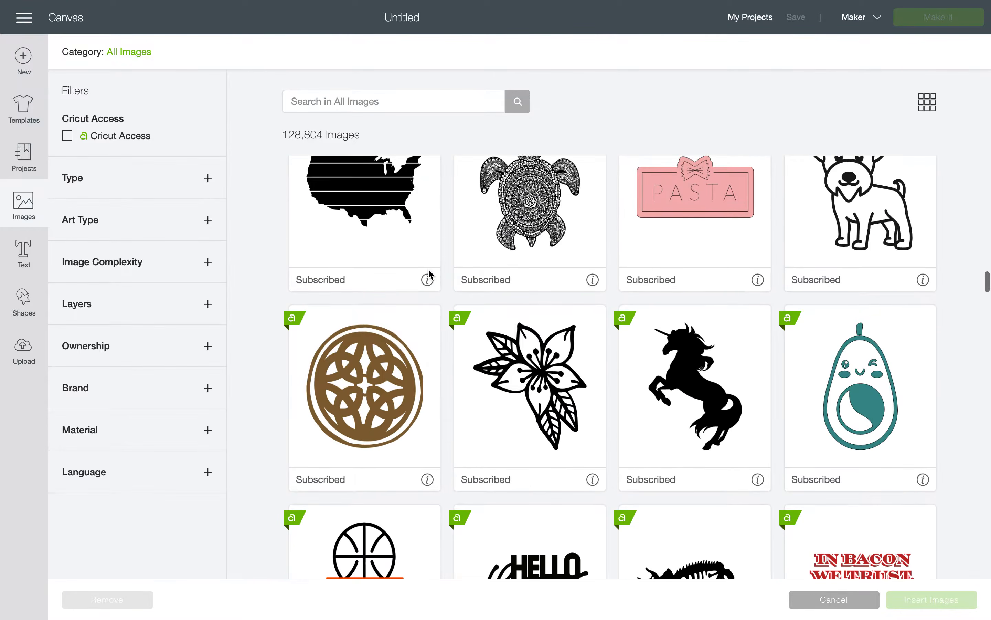
pyautogui.scroll(-7, 429, 274)
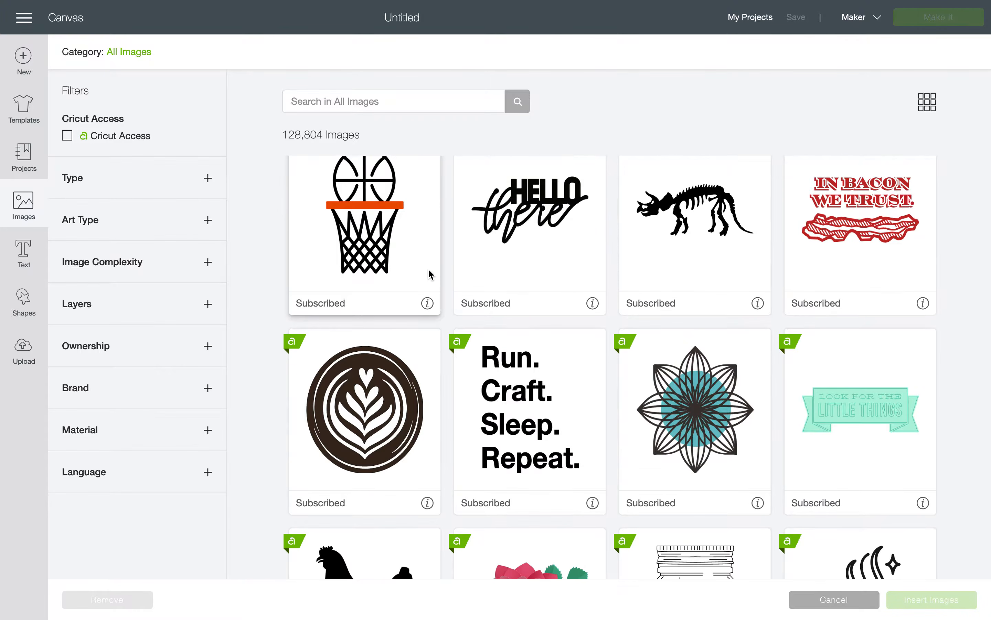
pyautogui.scroll(-10, 428, 274)
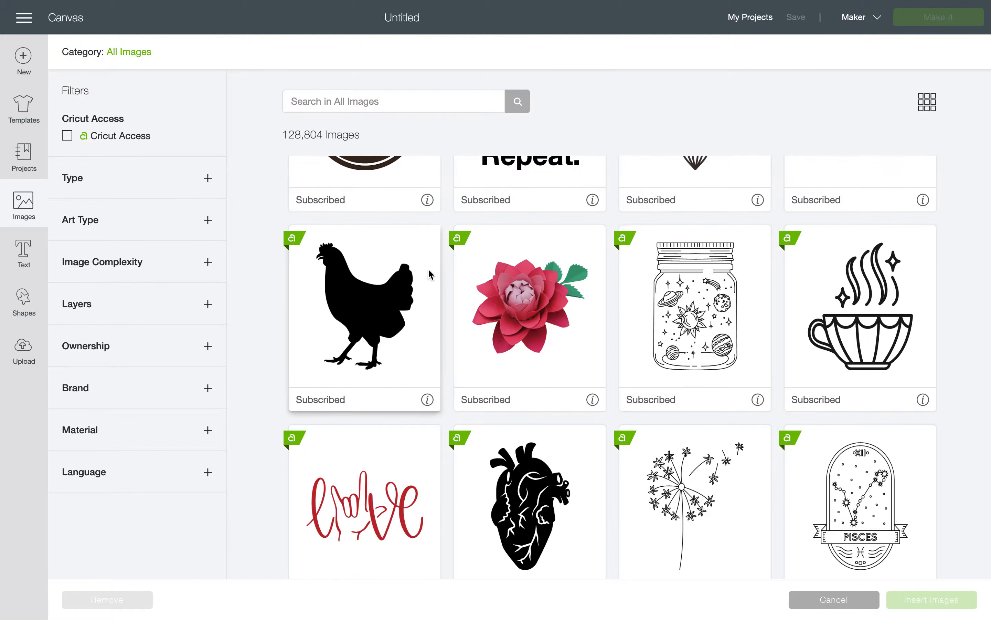
pyautogui.scroll(-10, 429, 271)
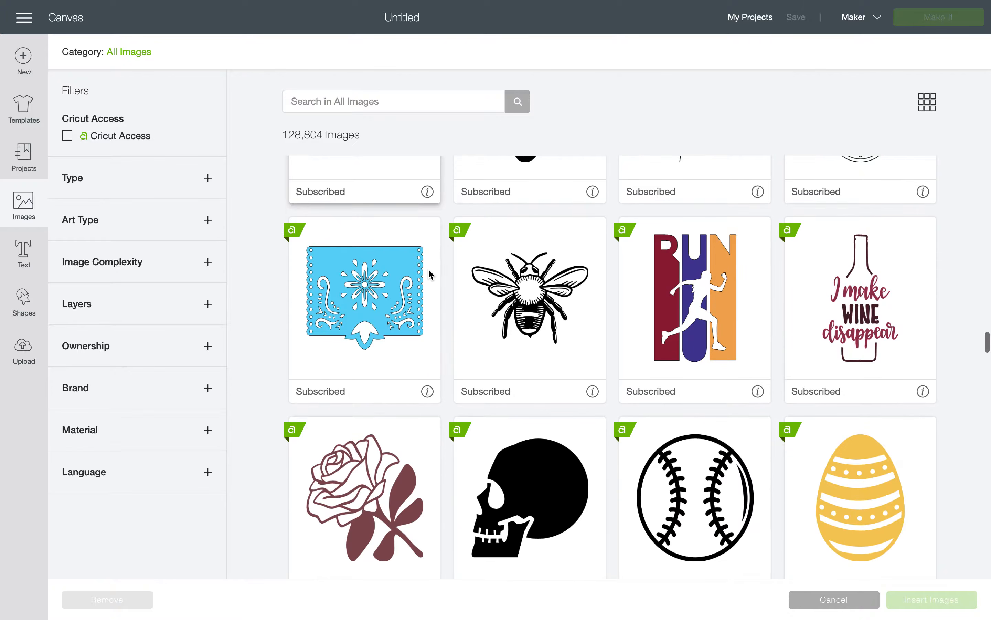
pyautogui.scroll(-9, 429, 274)
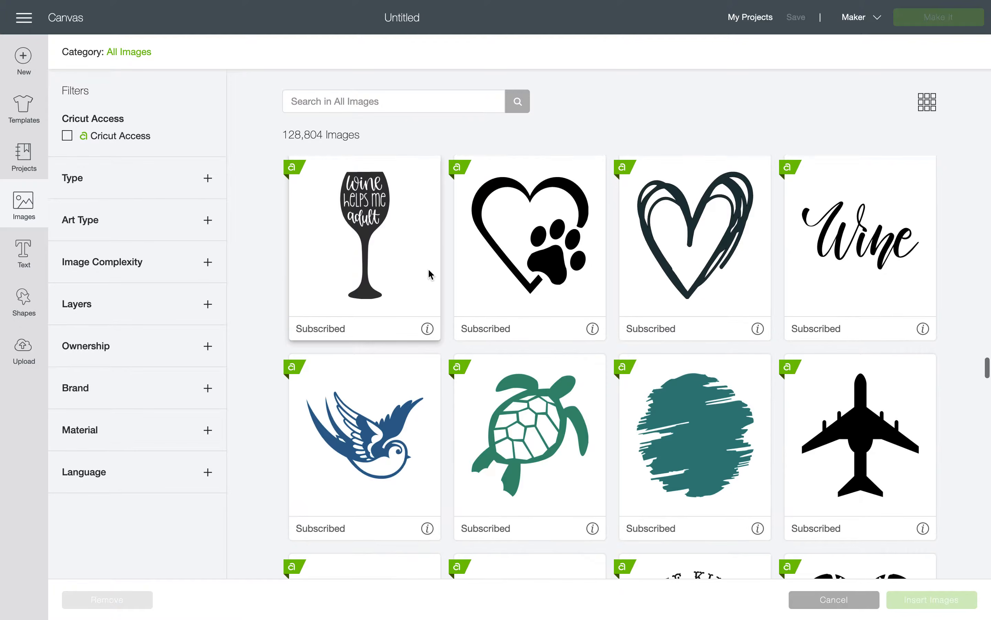
pyautogui.scroll(-9, 429, 273)
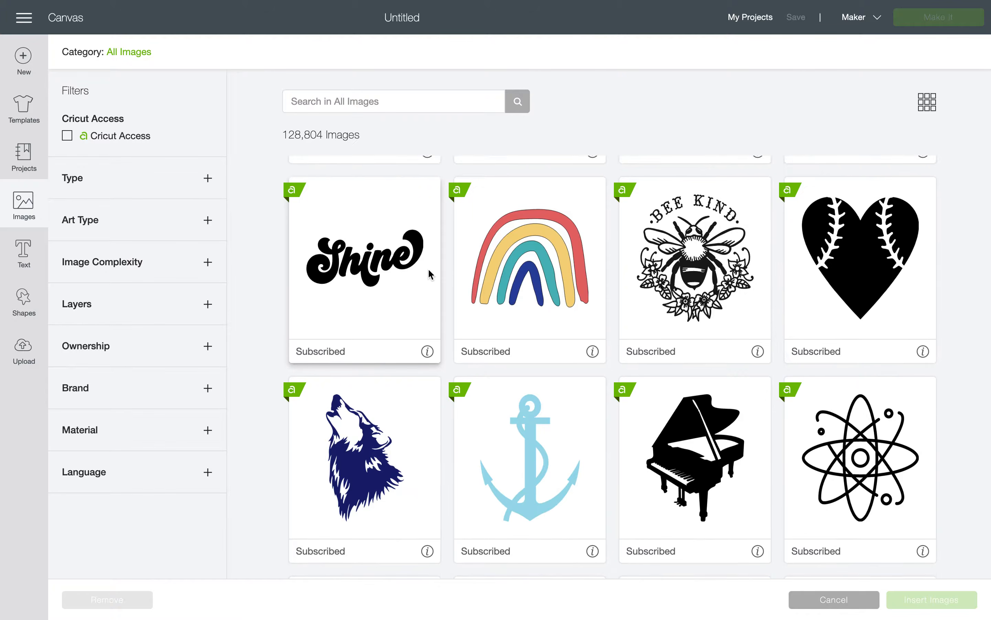
pyautogui.scroll(2, 429, 270)
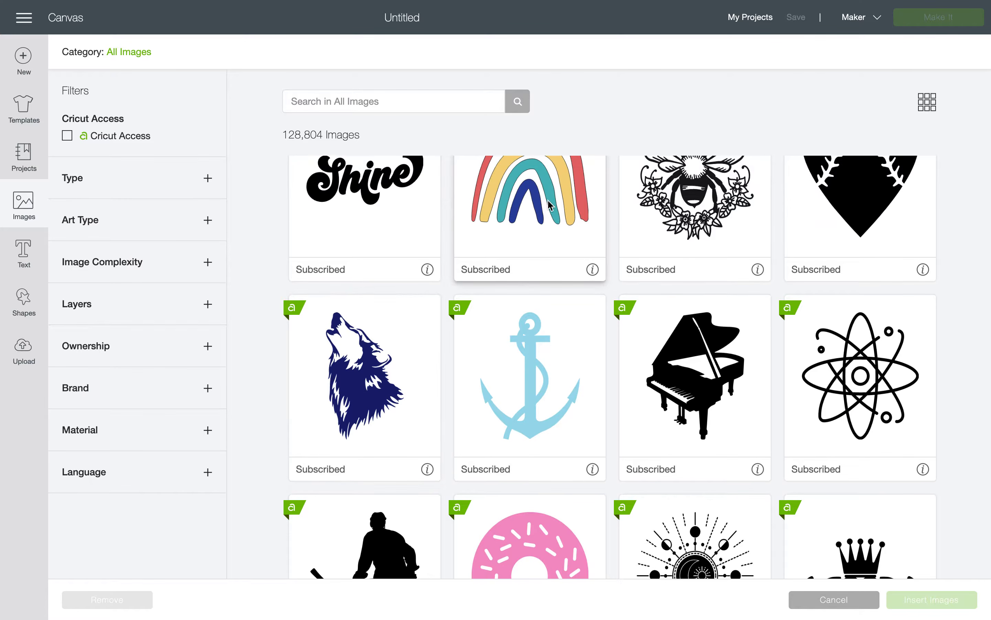
# Step: Select the striped rainbow image with red, yellow, teal and blue arches
pyautogui.click(549, 202)
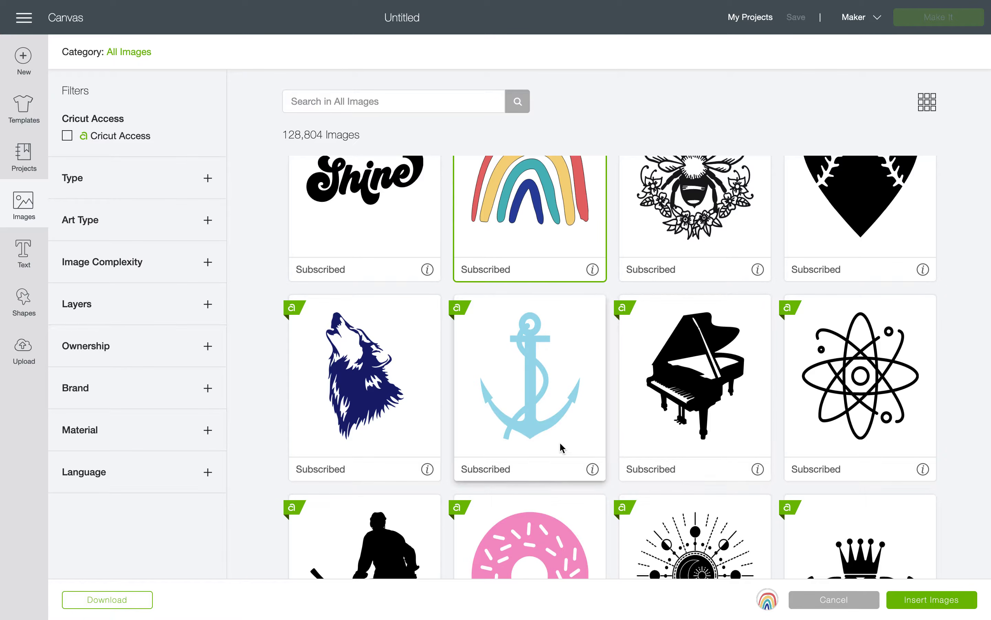
pyautogui.scroll(2, 560, 445)
pyautogui.scroll(-10, 560, 447)
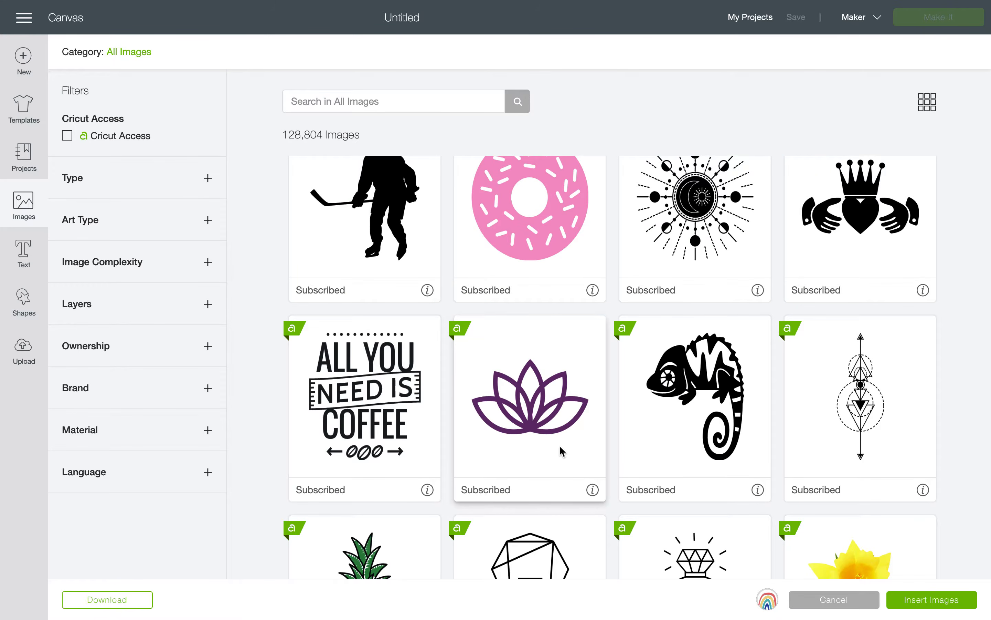
pyautogui.scroll(-10, 560, 447)
# Step: Search the image library for "rainbow" and select only the rainbow made of hearts with heart clouds
pyautogui.click(416, 103)
pyautogui.write('rainbow')
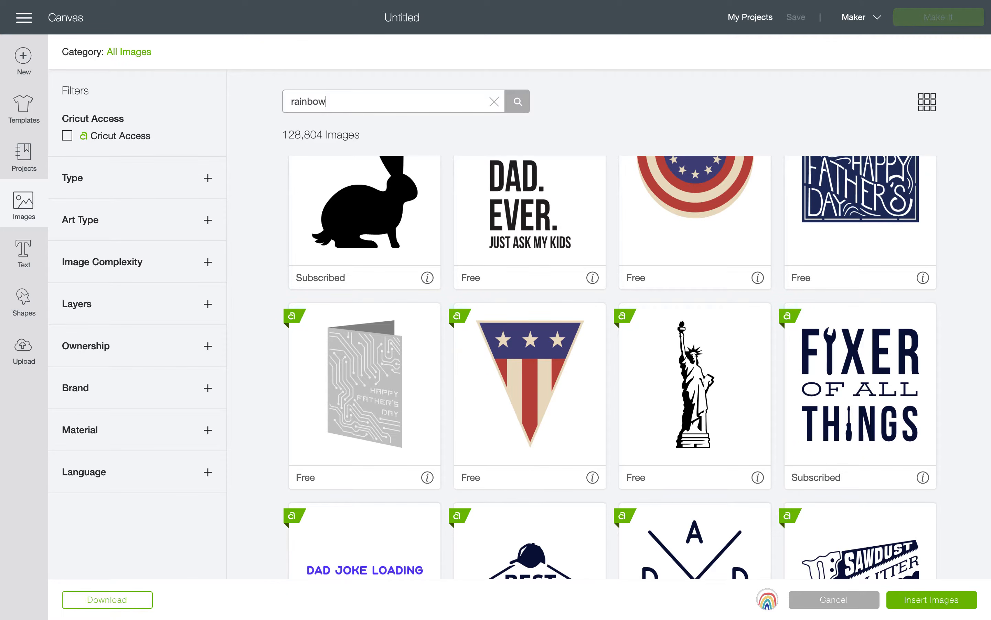
pyautogui.press('Return')
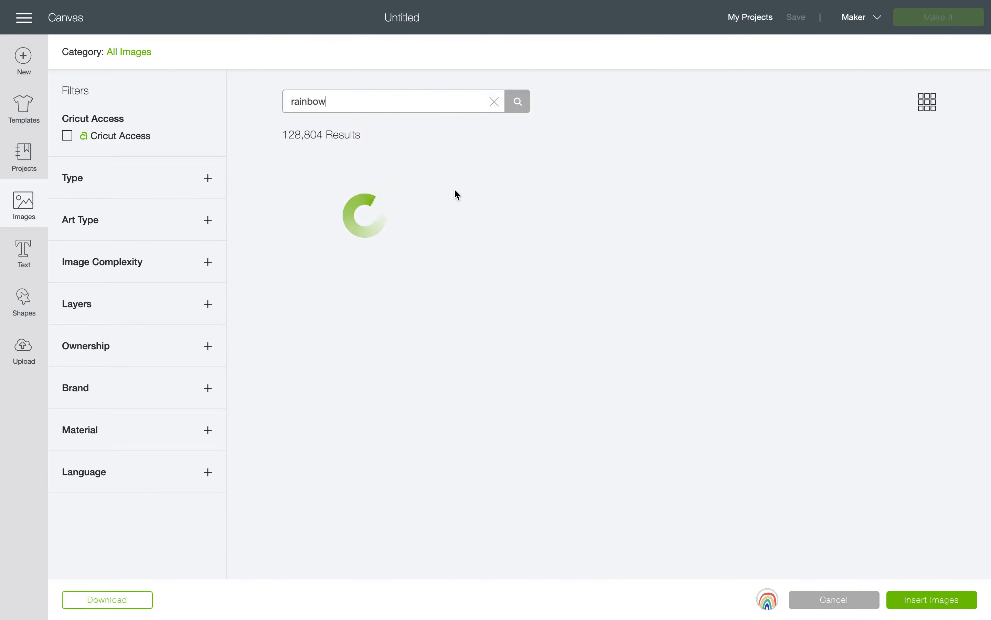
pyautogui.scroll(-3, 593, 276)
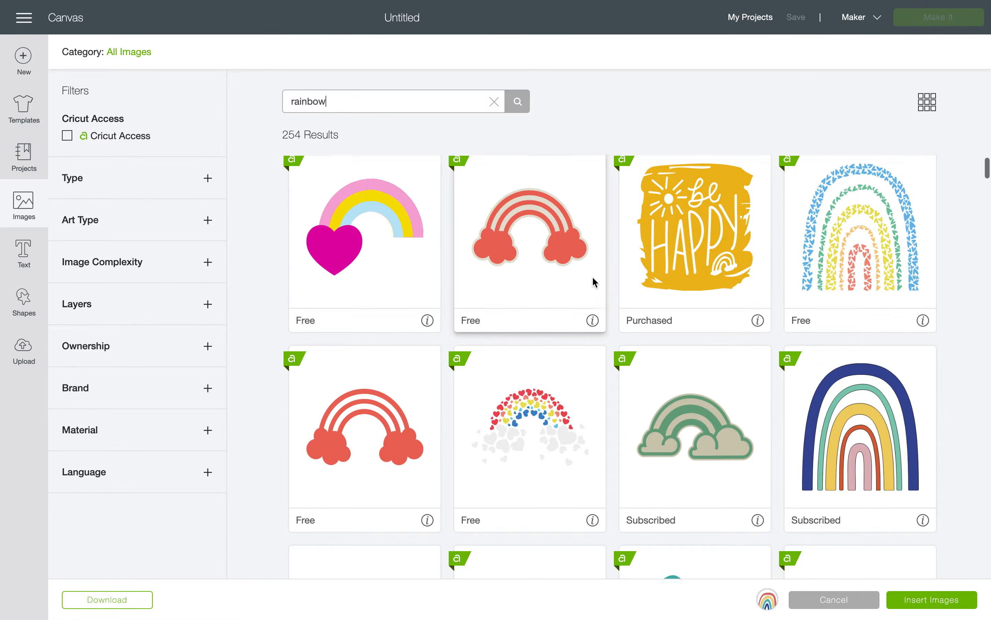
pyautogui.scroll(3, 594, 282)
pyautogui.click(482, 429)
pyautogui.click(768, 604)
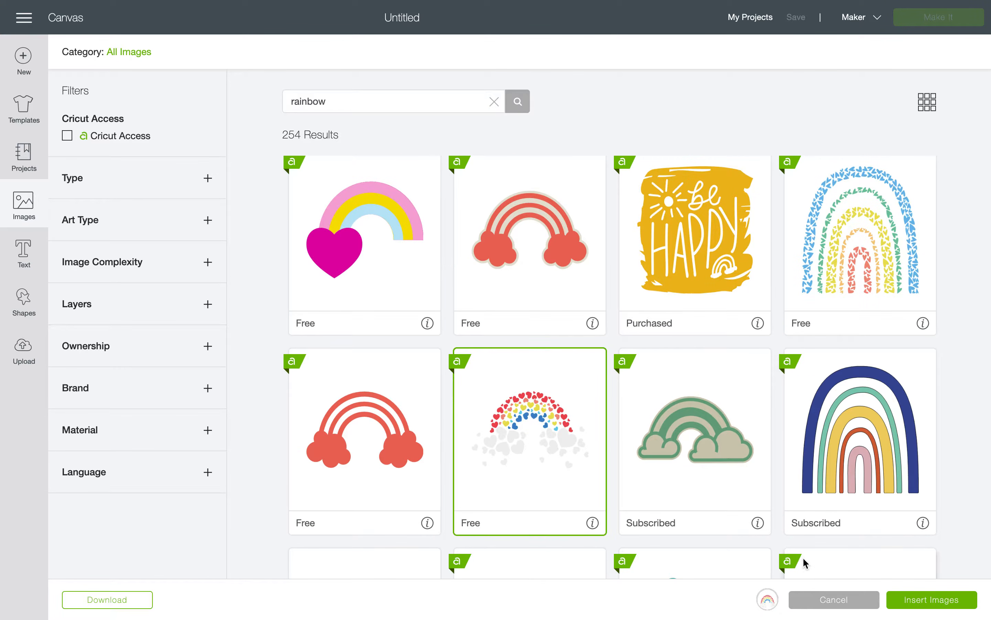
# Step: Clear the rainbow search and insert the selected heart rainbow image onto the canvas
pyautogui.scroll(-15, 569, 403)
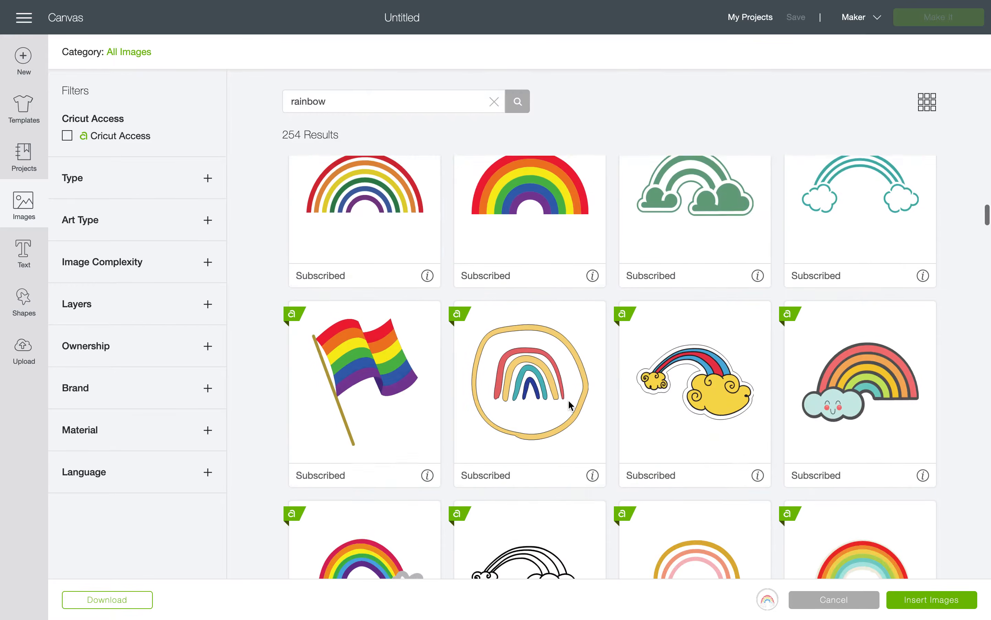
pyautogui.click(351, 97)
pyautogui.doubleClick(352, 98)
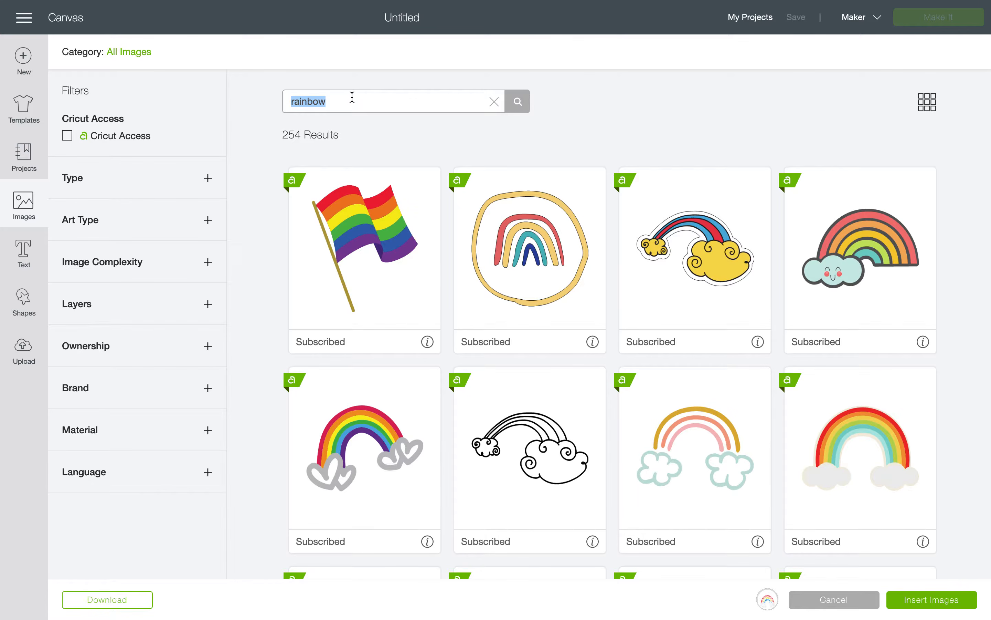
pyautogui.click(494, 101)
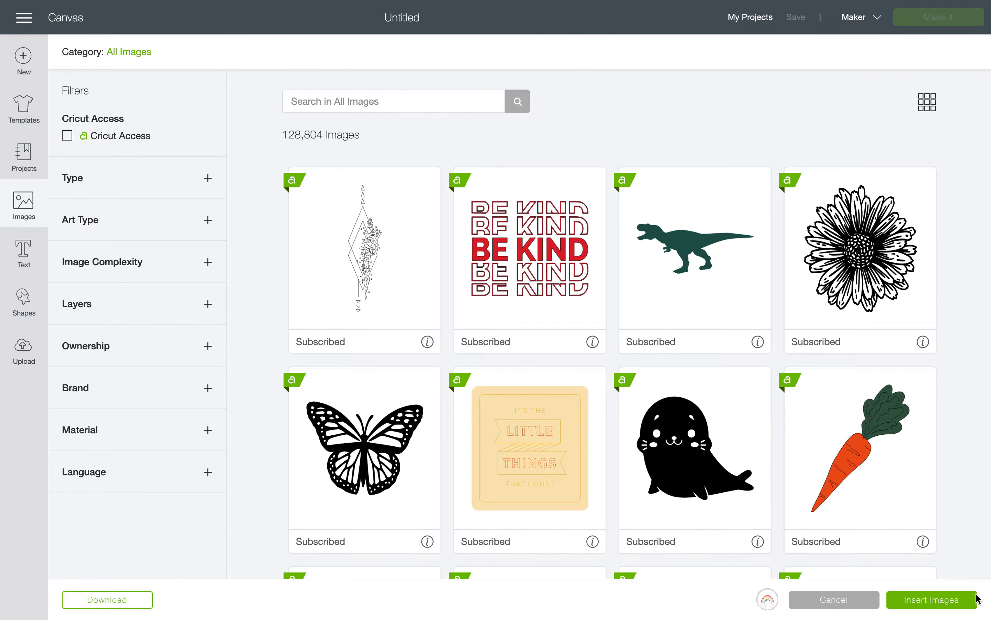
pyautogui.click(963, 603)
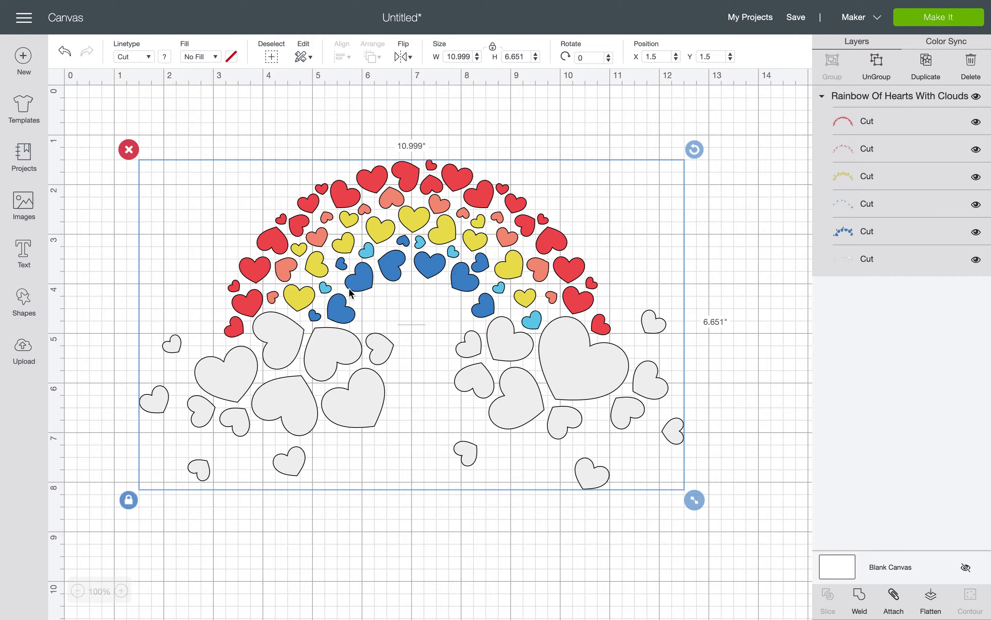
# Step: Duplicate the heart rainbow and move the copy down until it sits clear below the original
pyautogui.click(717, 220)
pyautogui.click(454, 228)
pyautogui.click(926, 65)
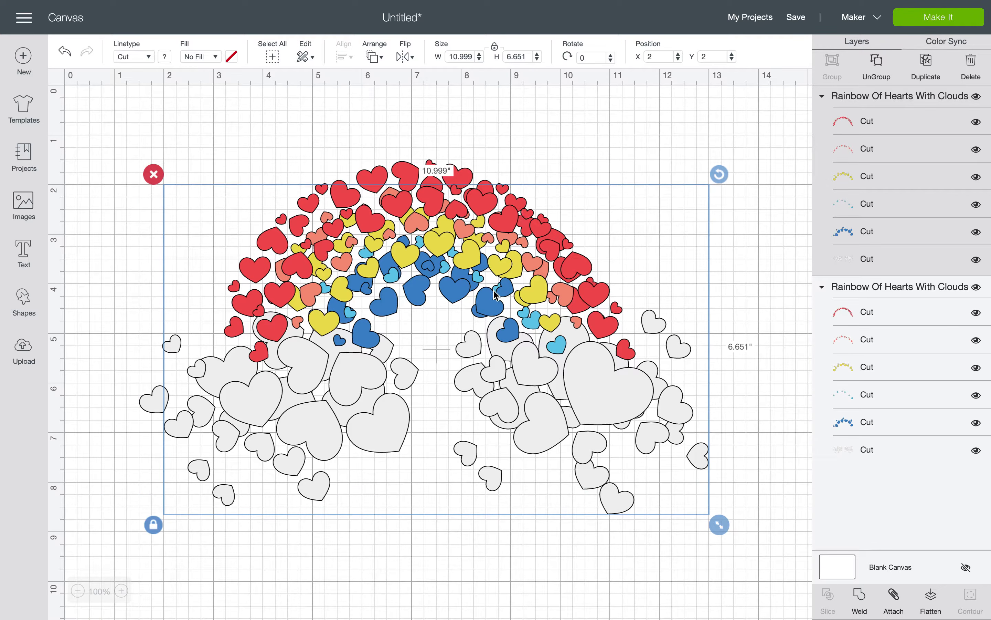
pyautogui.scroll(-3, 494, 287)
pyautogui.moveTo(515, 179); pyautogui.dragTo(511, 399)
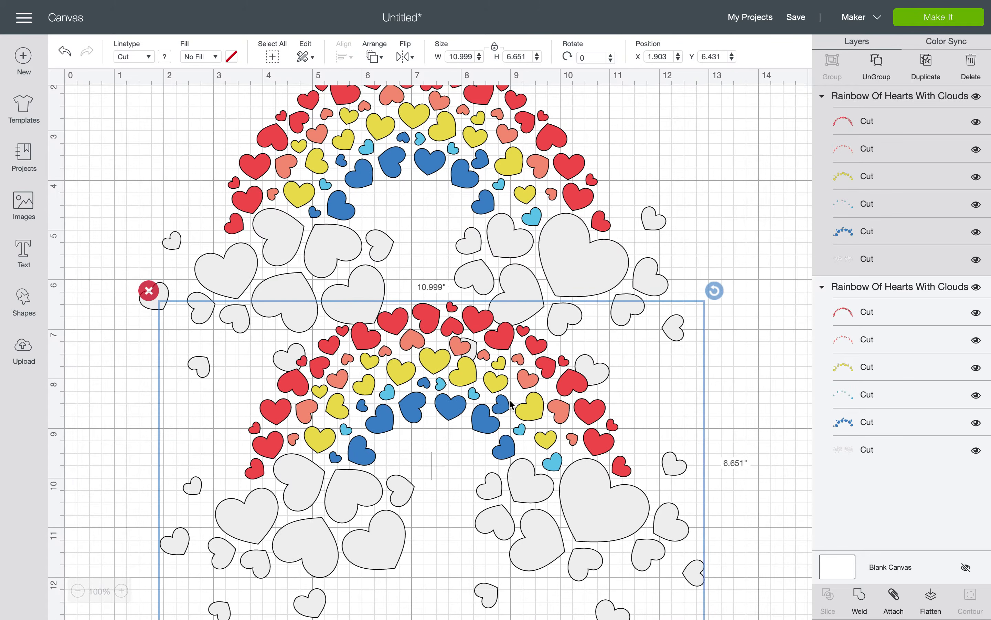
pyautogui.scroll(-3, 510, 399)
pyautogui.moveTo(510, 280); pyautogui.dragTo(509, 380)
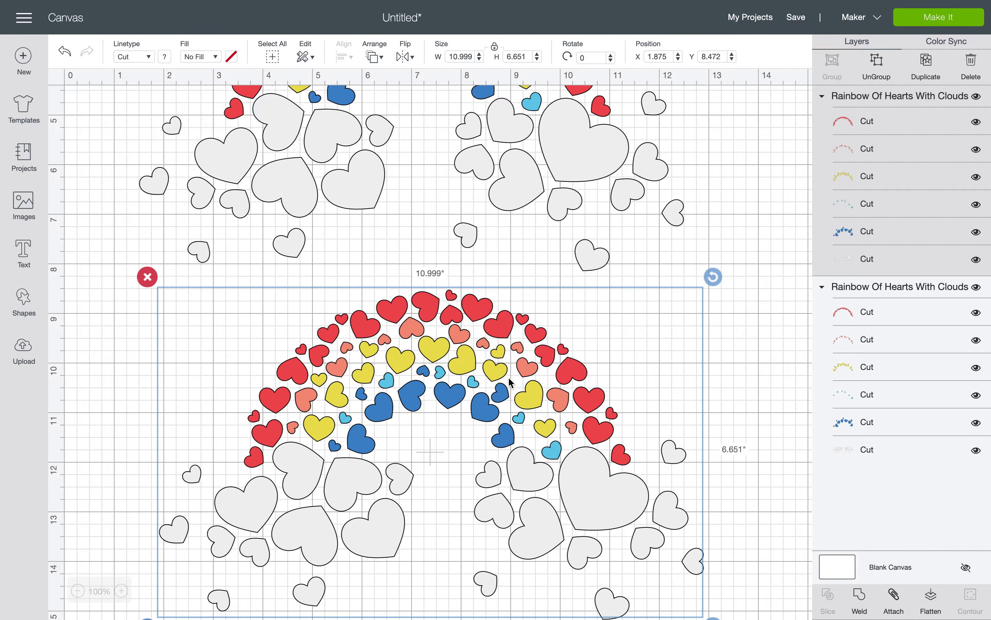
# Step: Move the duplicate heart rainbow further down the canvas and delete it
pyautogui.moveTo(431, 312); pyautogui.dragTo(412, 444)
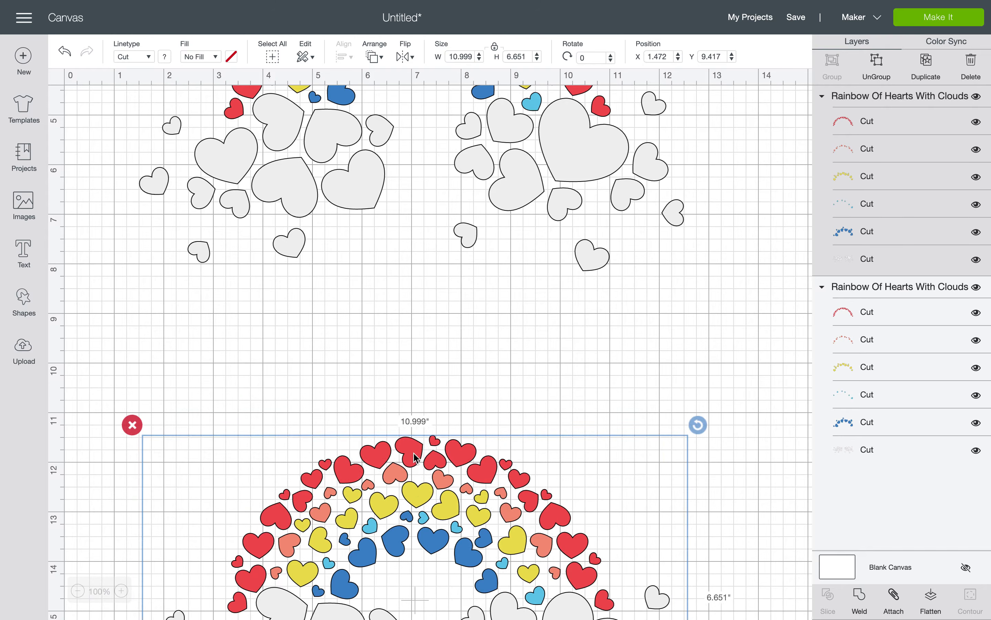
pyautogui.click(126, 416)
pyautogui.scroll(3, 218, 359)
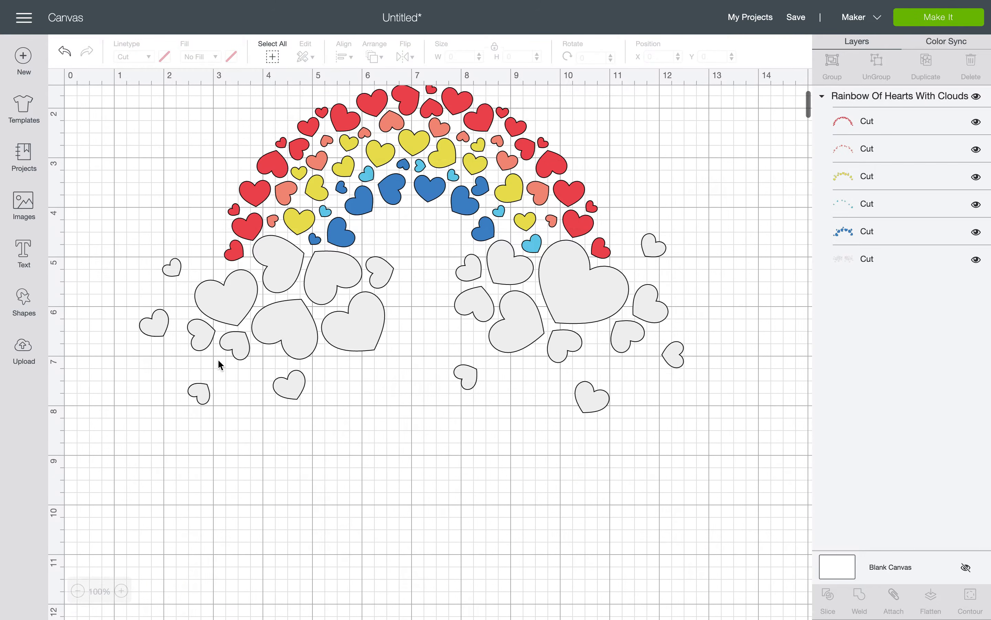
# Step: Add a square shape and move it over the rainbow's upper-left corner, at about X 1.56, Y 1.44
pyautogui.click(24, 309)
pyautogui.click(79, 209)
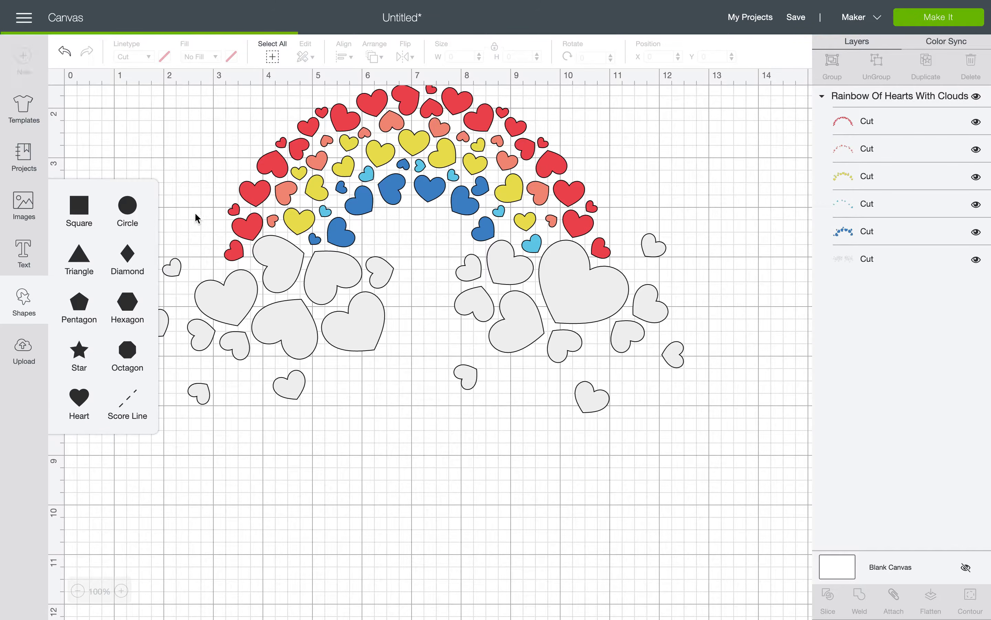
pyautogui.click(210, 236)
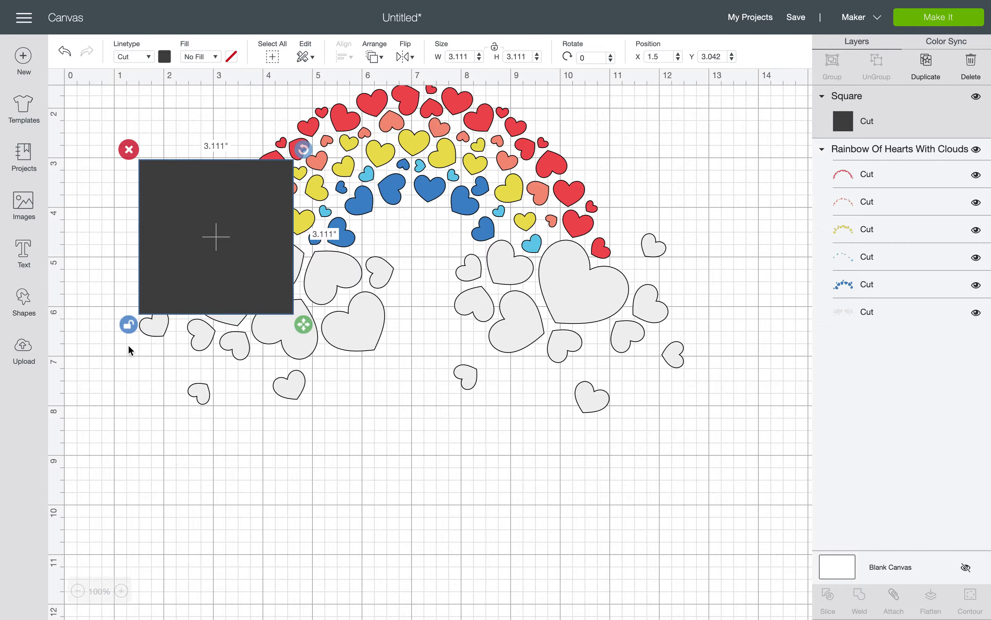
pyautogui.scroll(3, 201, 223)
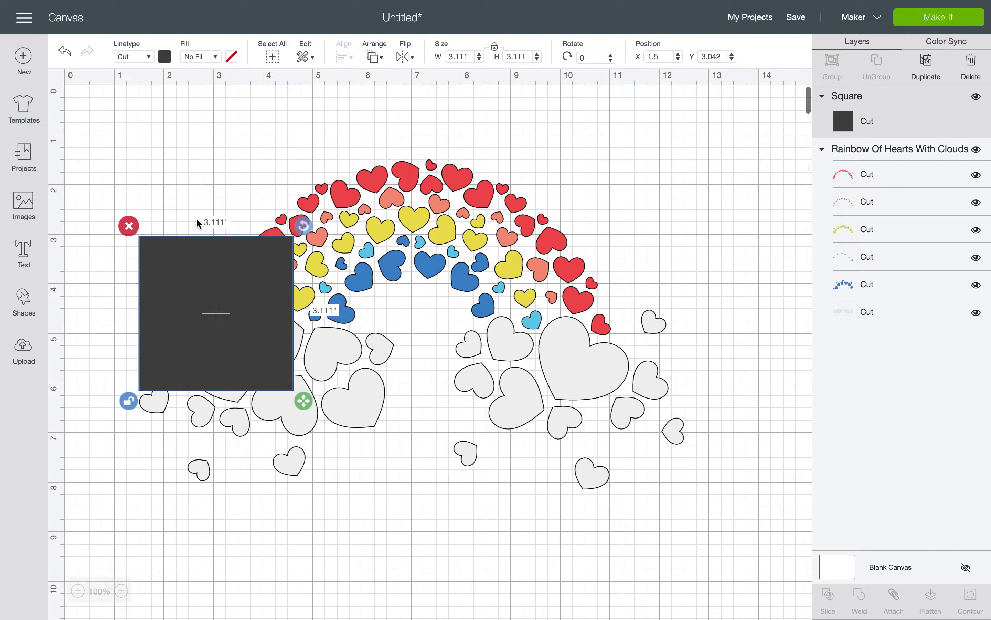
pyautogui.moveTo(221, 276); pyautogui.dragTo(223, 197)
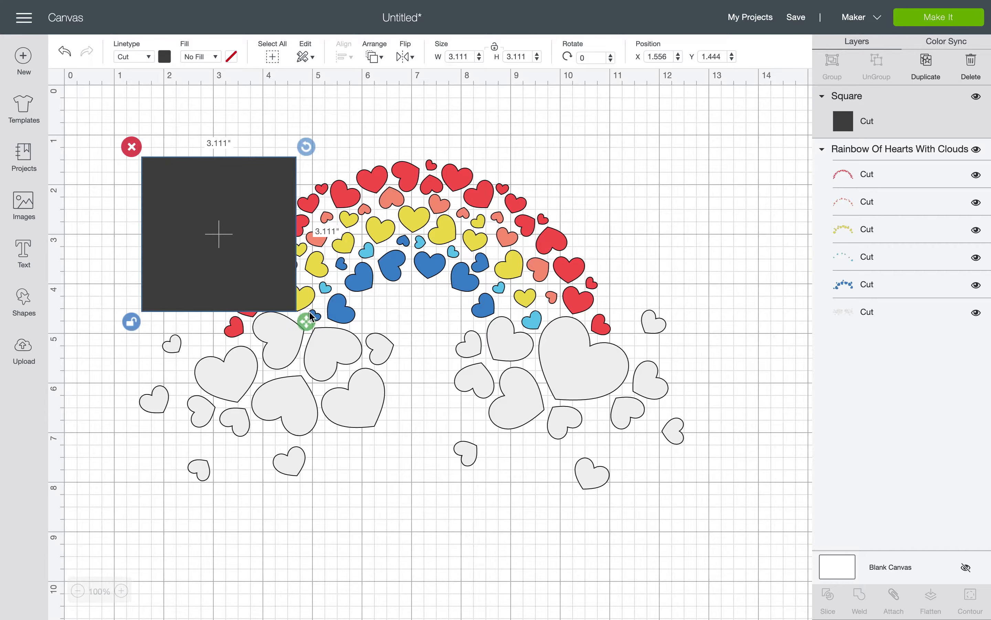
# Step: Stretch the square into a rectangle of about 11.17 by 7.01 inches covering the heart rainbow
pyautogui.moveTo(311, 320); pyautogui.dragTo(567, 490)
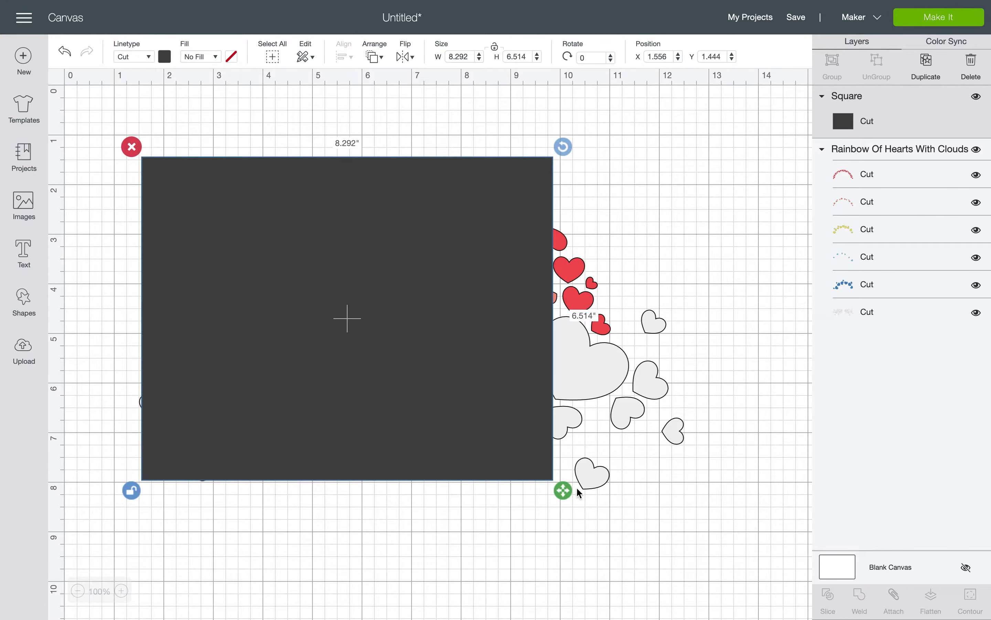
pyautogui.moveTo(672, 508); pyautogui.dragTo(708, 516)
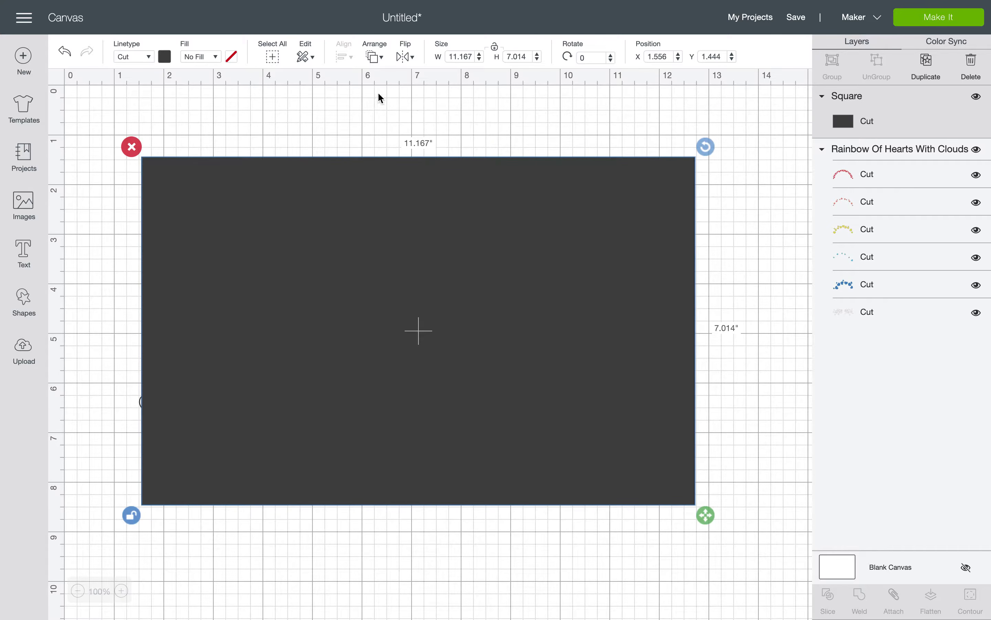
# Step: Send the dark rectangle to the back and move the heart rainbow inside it, at about X 1.65, Y 1.76
pyautogui.click(375, 58)
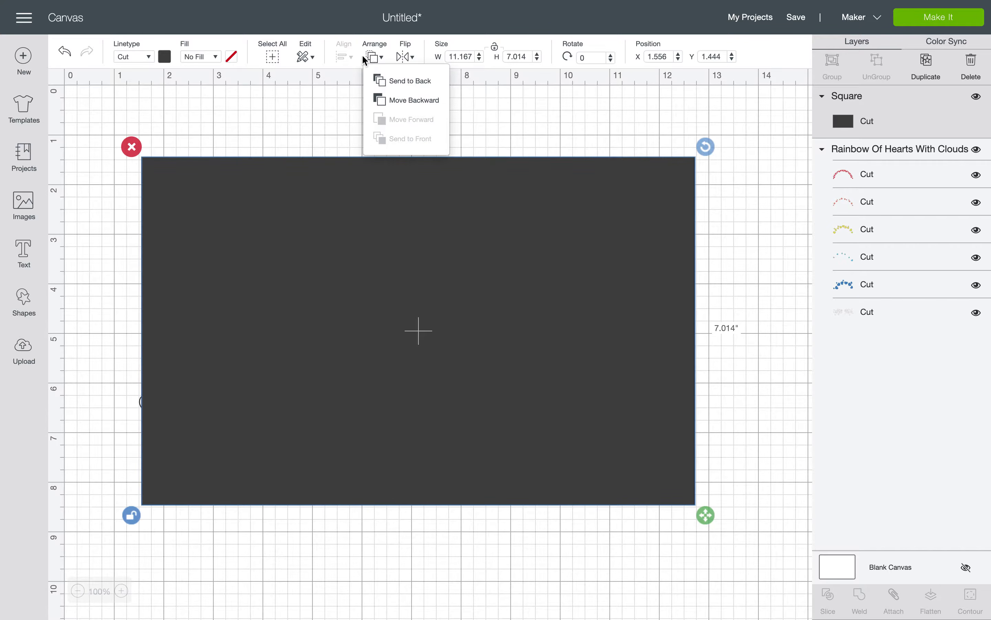
pyautogui.click(392, 82)
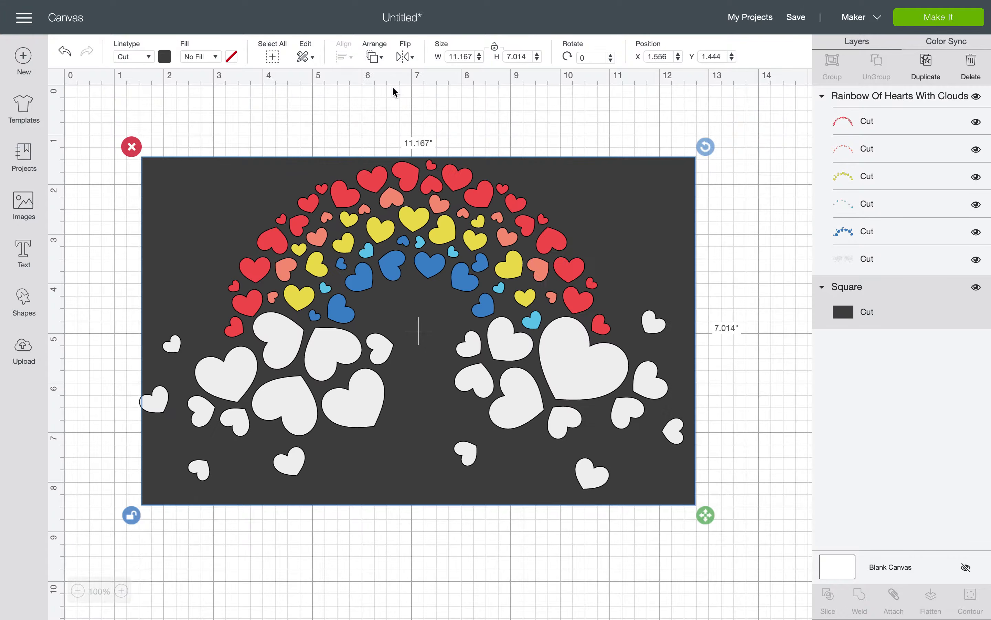
pyautogui.click(486, 278)
pyautogui.moveTo(487, 278); pyautogui.dragTo(495, 290)
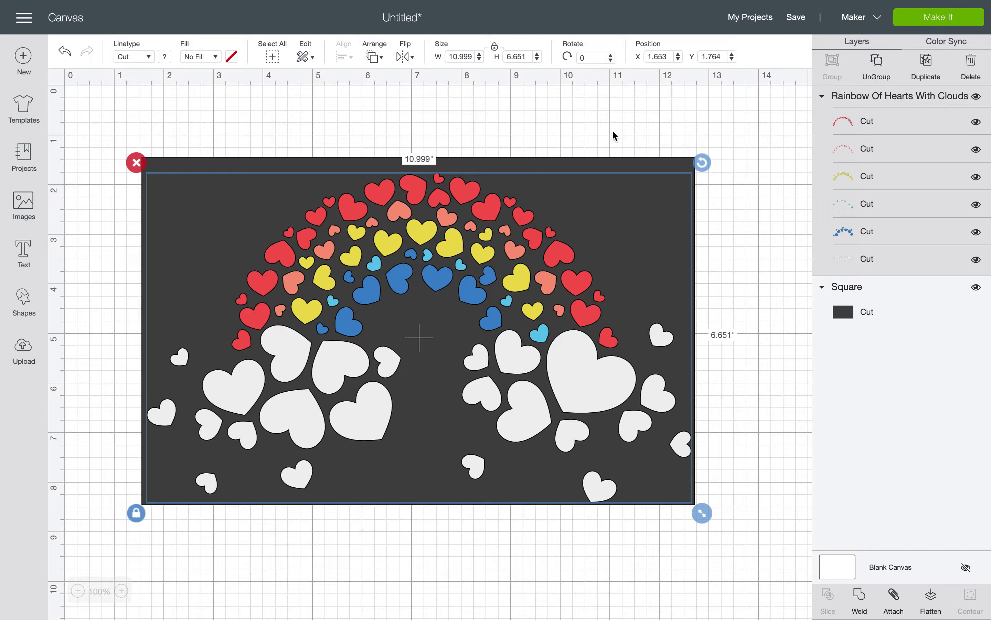
# Step: Center the heart rainbow and the rectangle on each other both horizontally and vertically
pyautogui.moveTo(686, 106); pyautogui.dragTo(342, 482)
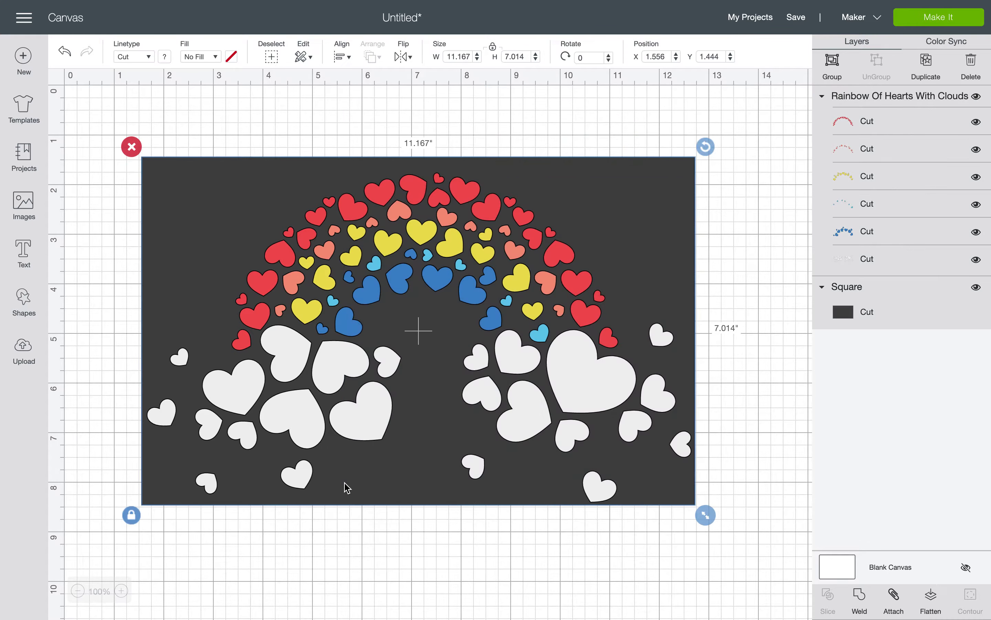
pyautogui.click(340, 58)
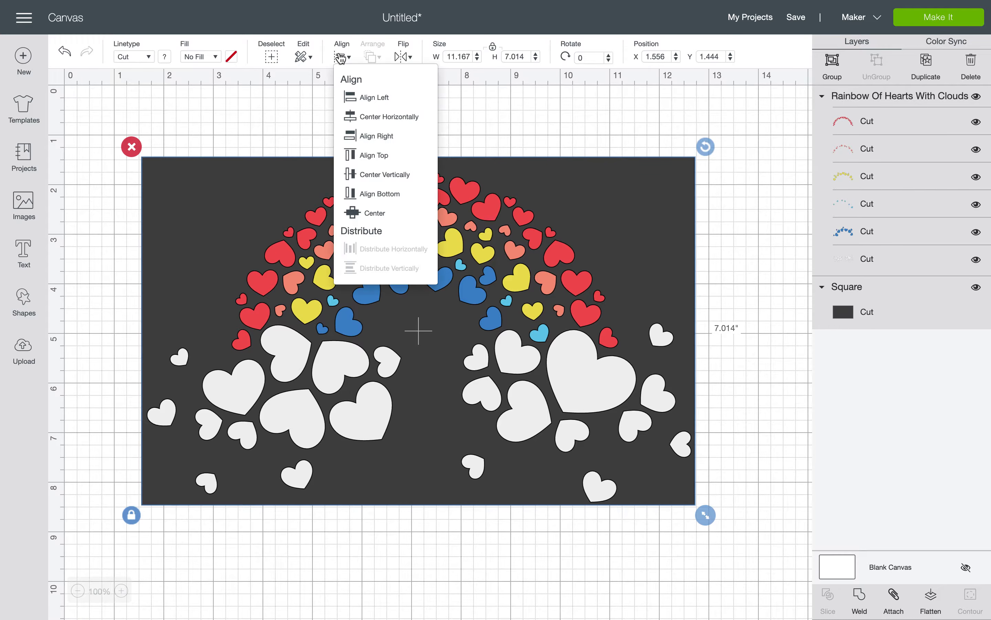
pyautogui.click(345, 116)
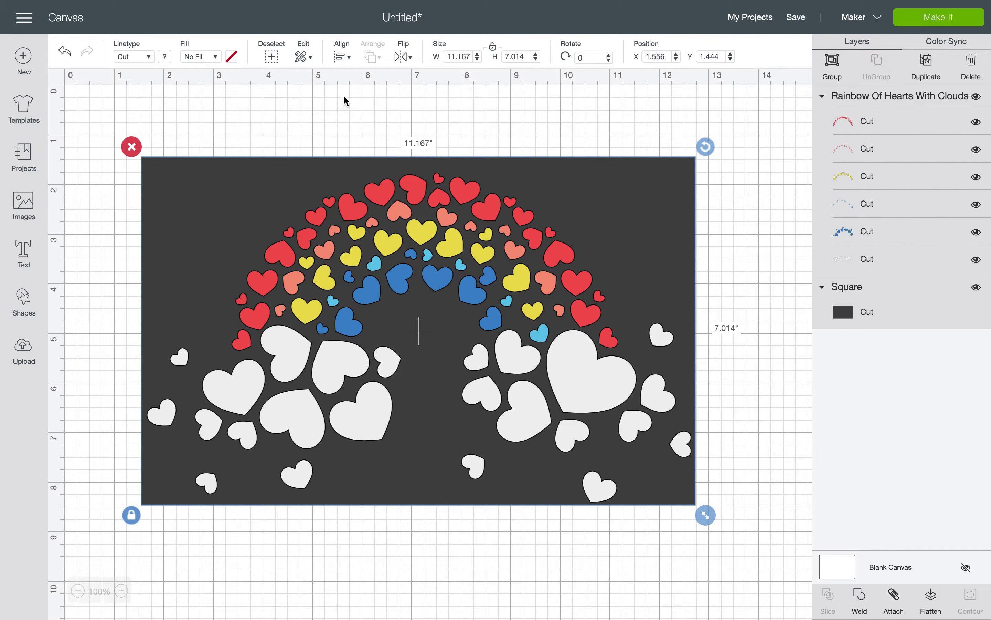
pyautogui.click(342, 58)
pyautogui.click(350, 177)
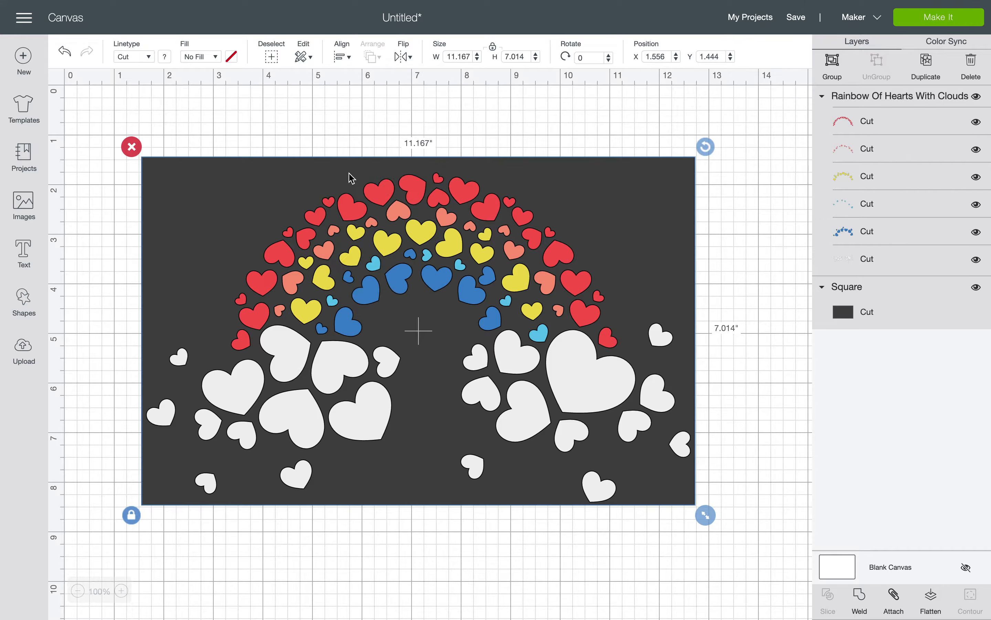
pyautogui.click(586, 104)
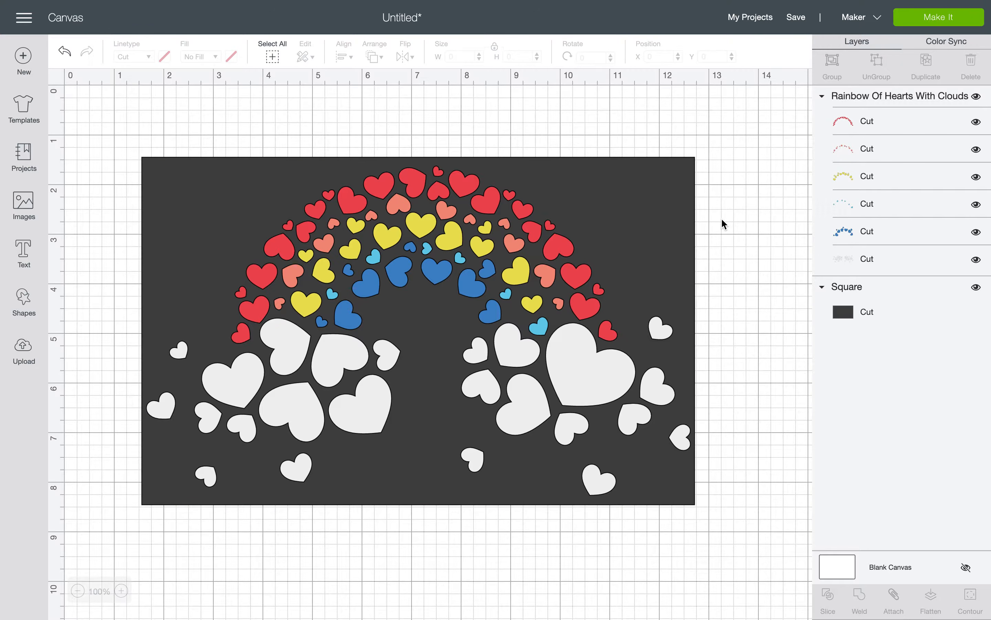
pyautogui.moveTo(749, 201); pyautogui.dragTo(379, 411)
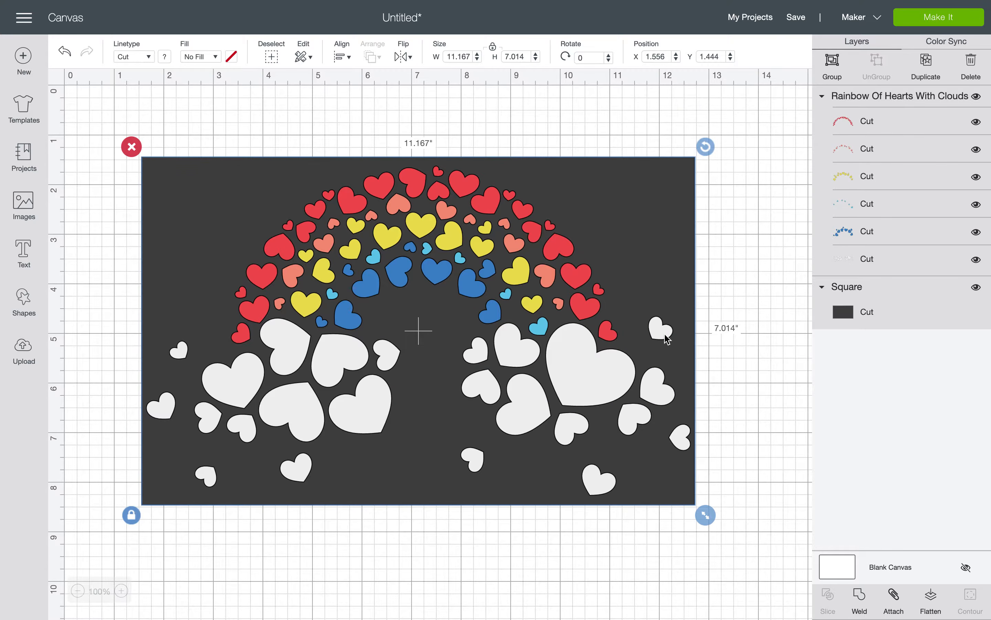
pyautogui.click(740, 280)
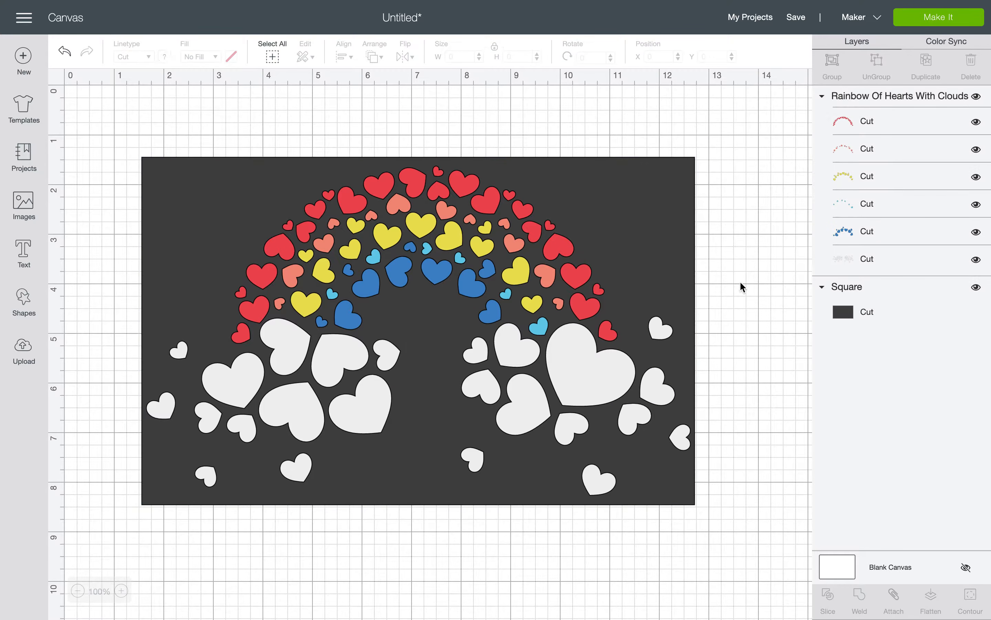
# Step: Recolor the background rectangle to the same light gray as the cloud hearts
pyautogui.click(651, 186)
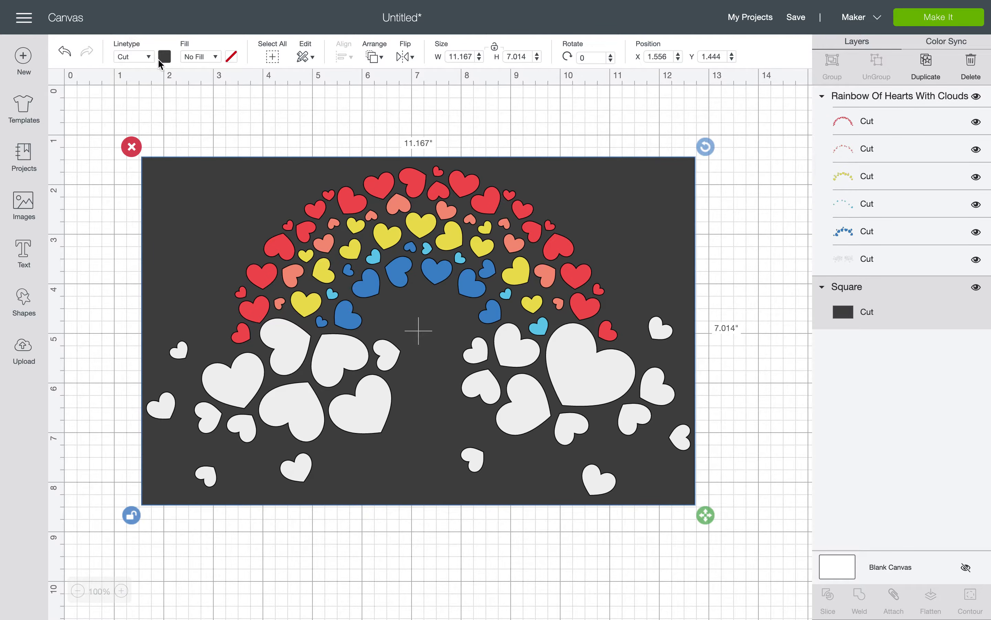
pyautogui.click(164, 58)
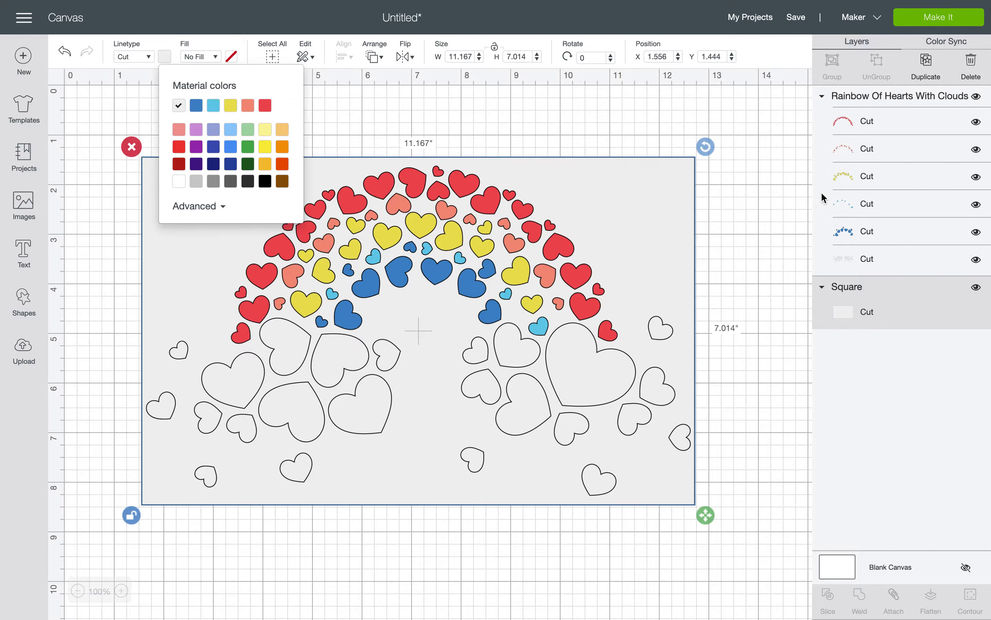
pyautogui.click(803, 191)
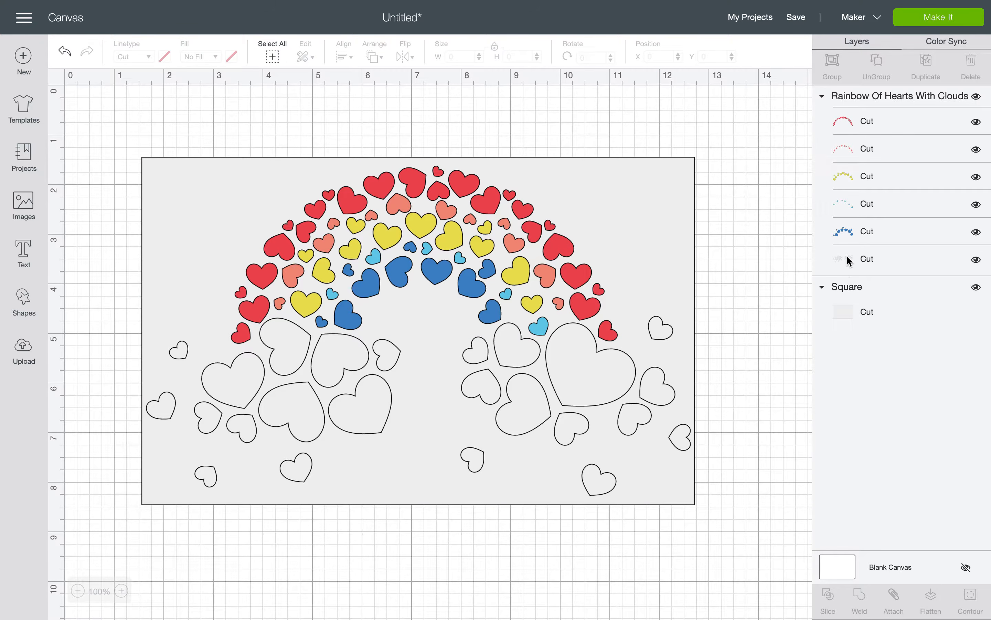
# Step: Recolor the rainbow's cloud hearts layer purple
pyautogui.click(655, 193)
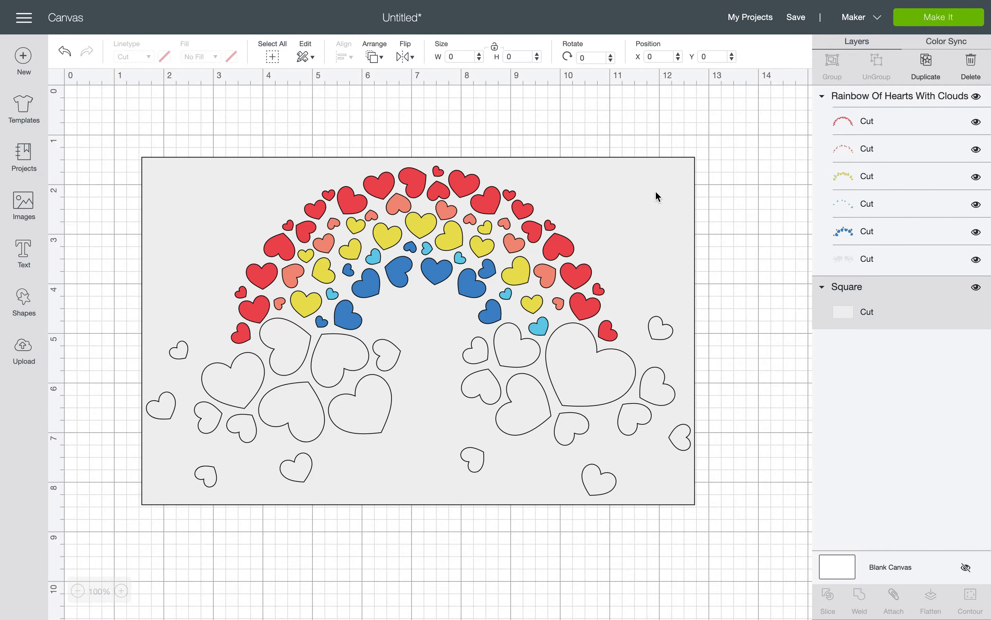
pyautogui.click(581, 383)
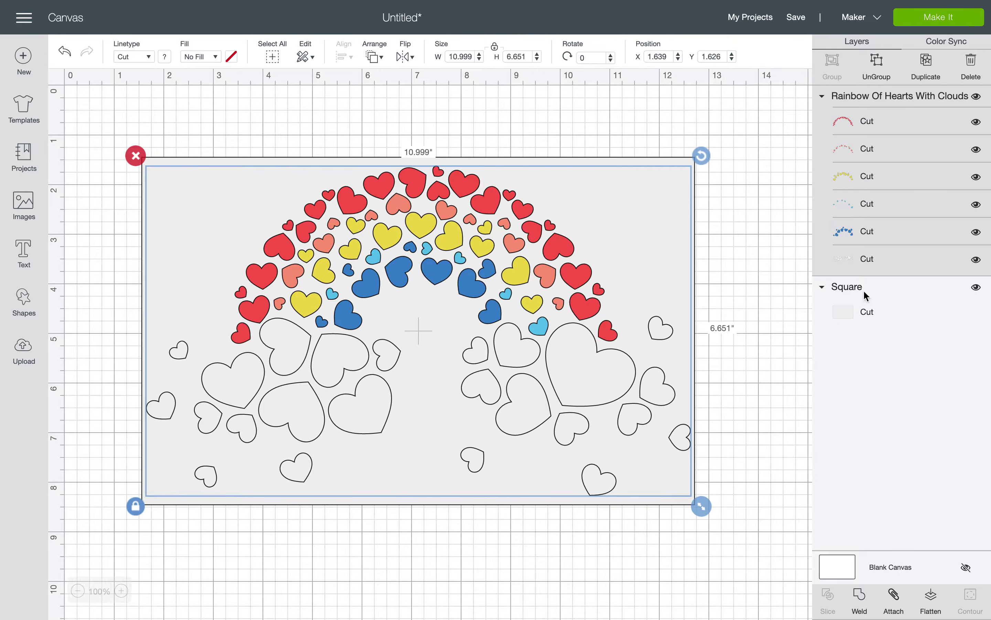
pyautogui.click(847, 271)
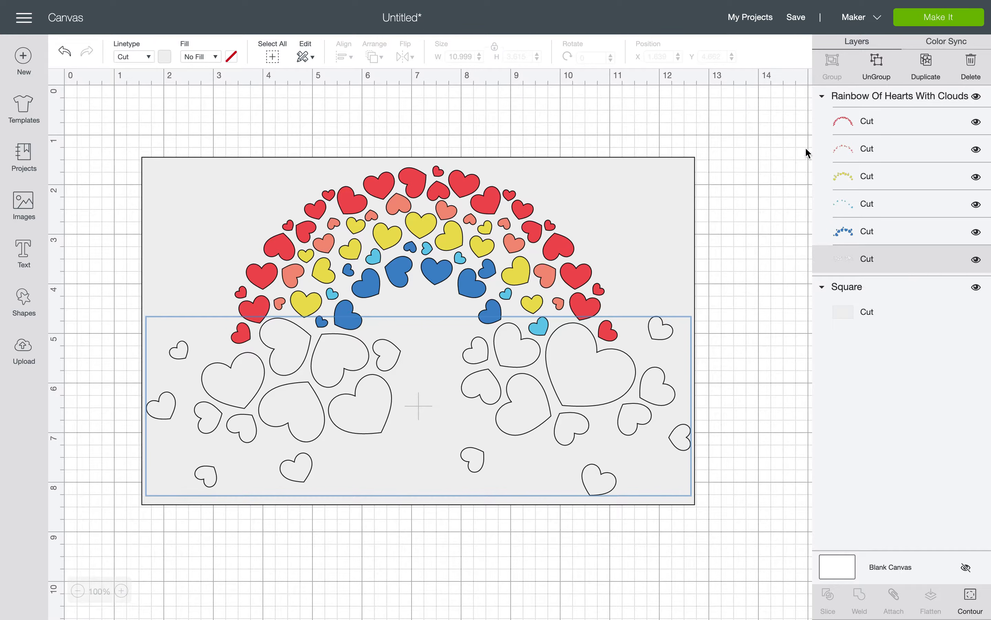
pyautogui.click(166, 57)
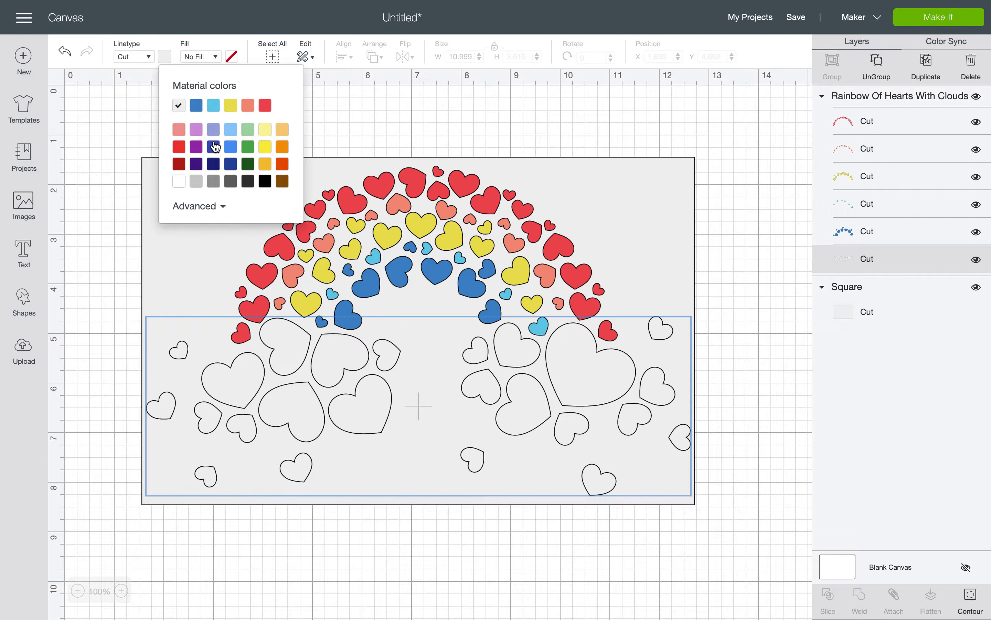
pyautogui.click(197, 148)
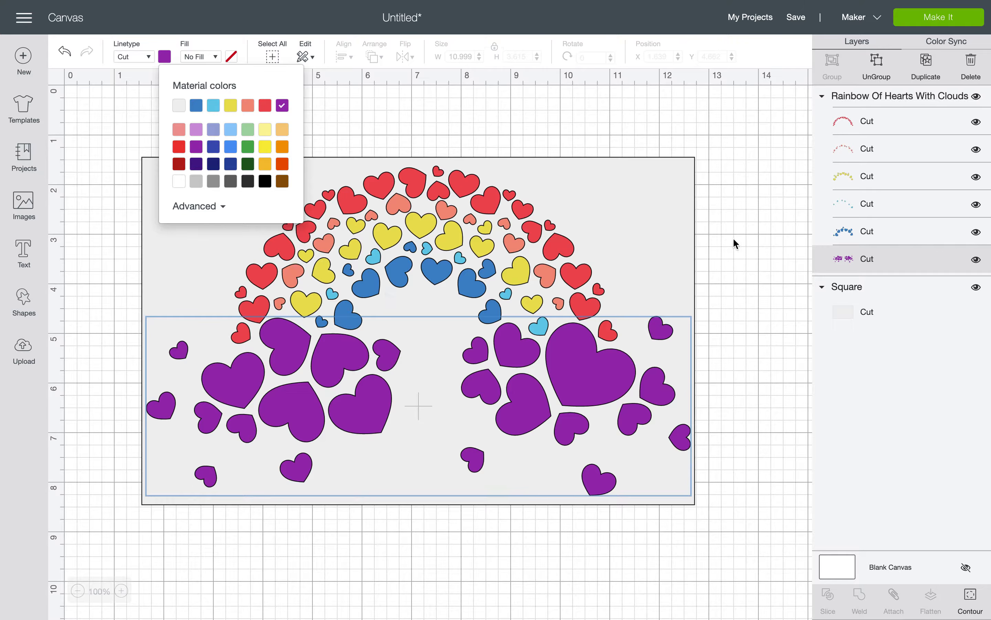
pyautogui.click(747, 235)
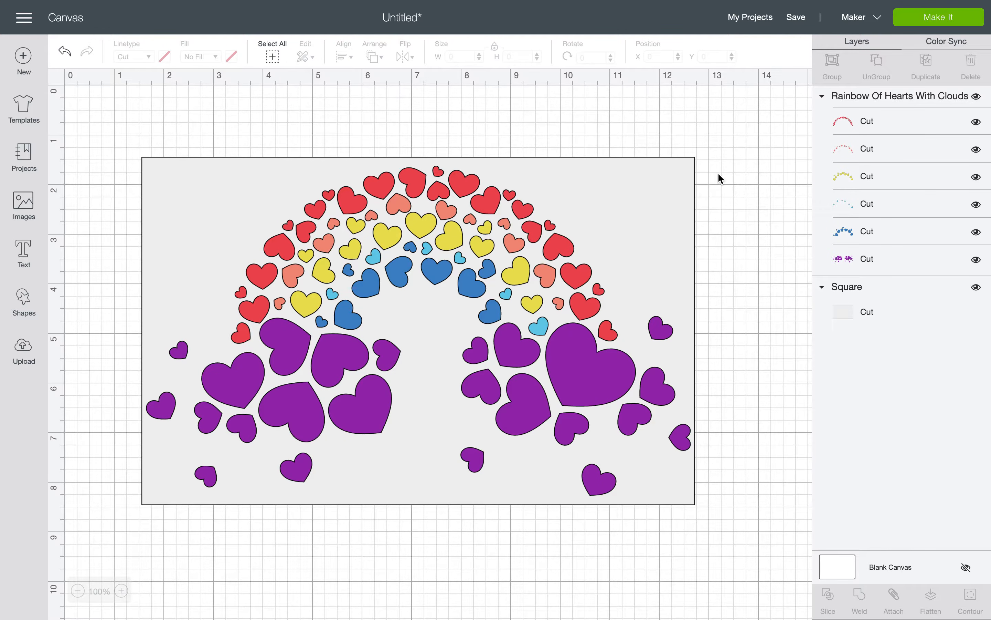
# Step: Flatten the heart rainbow and the background rectangle into one printable image
pyautogui.moveTo(718, 172); pyautogui.dragTo(369, 481)
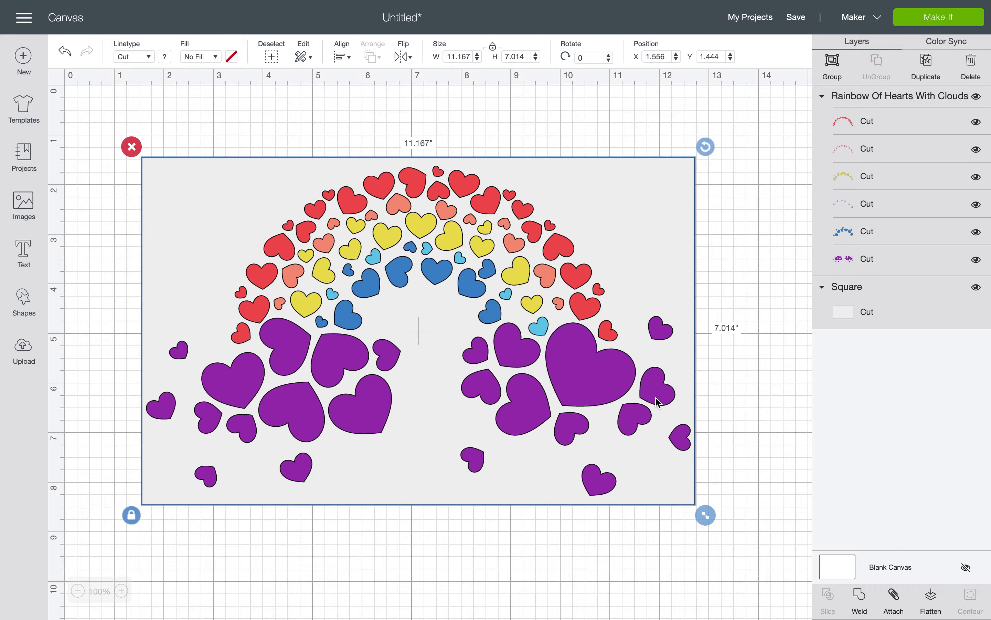
pyautogui.click(931, 597)
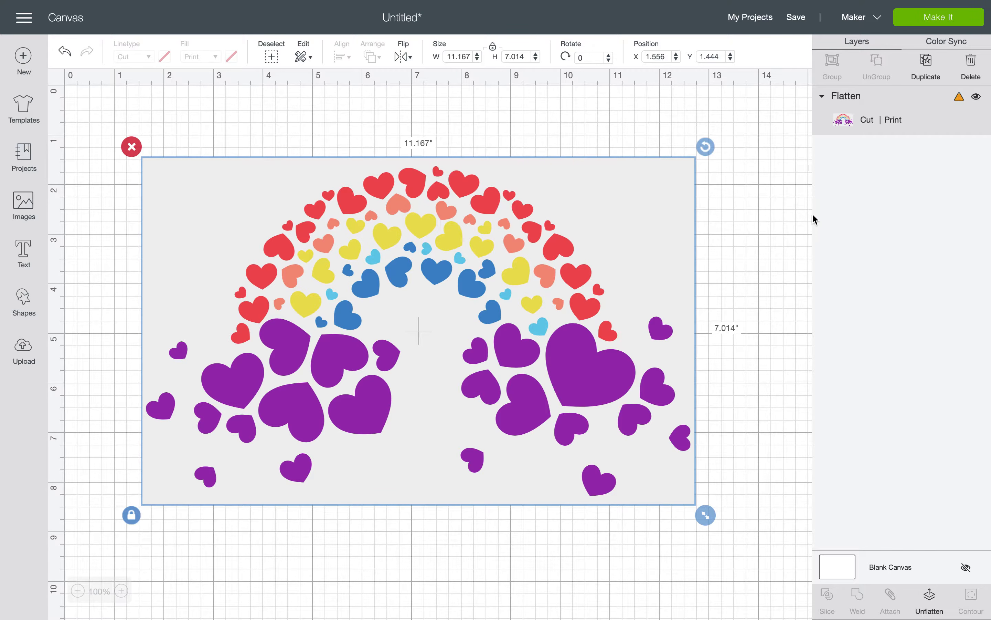
pyautogui.click(750, 216)
pyautogui.click(648, 195)
# Step: Check the flattened image's size warning and set its width to 9.25 inches with proportions locked
pyautogui.moveTo(961, 105)
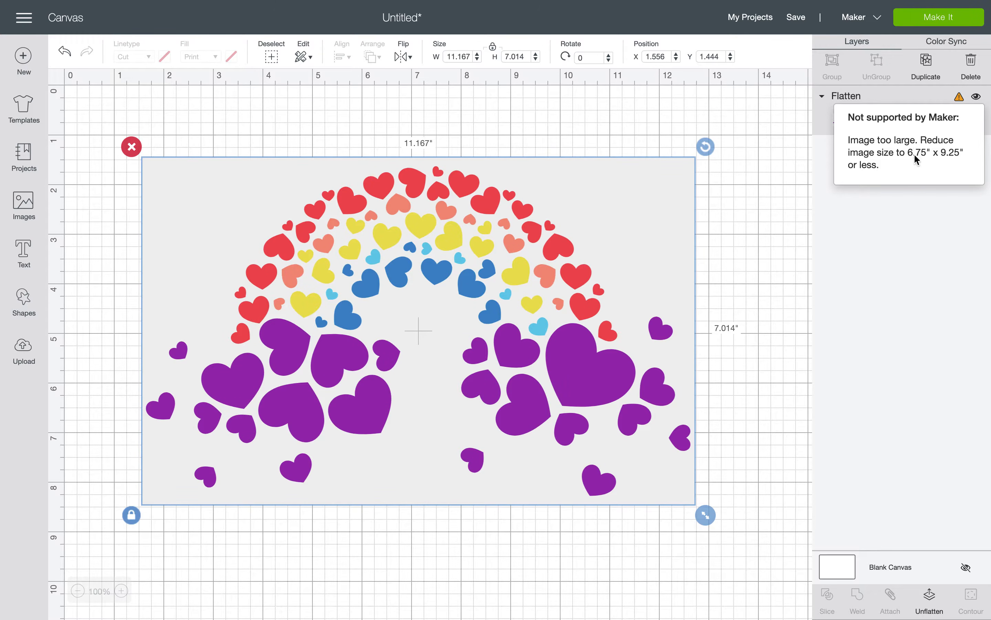
pyautogui.click(959, 98)
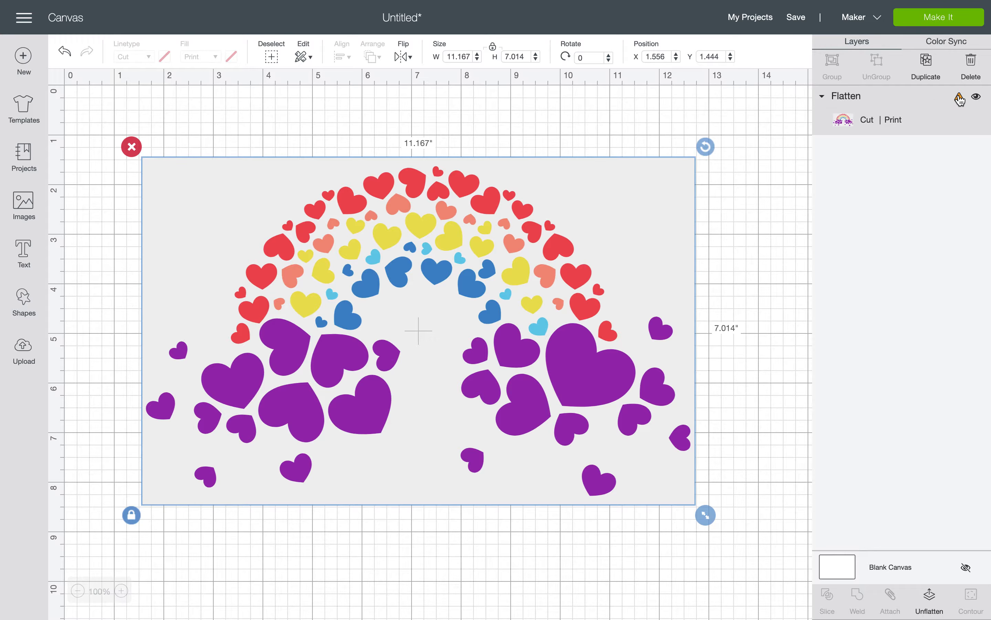
pyautogui.click(960, 98)
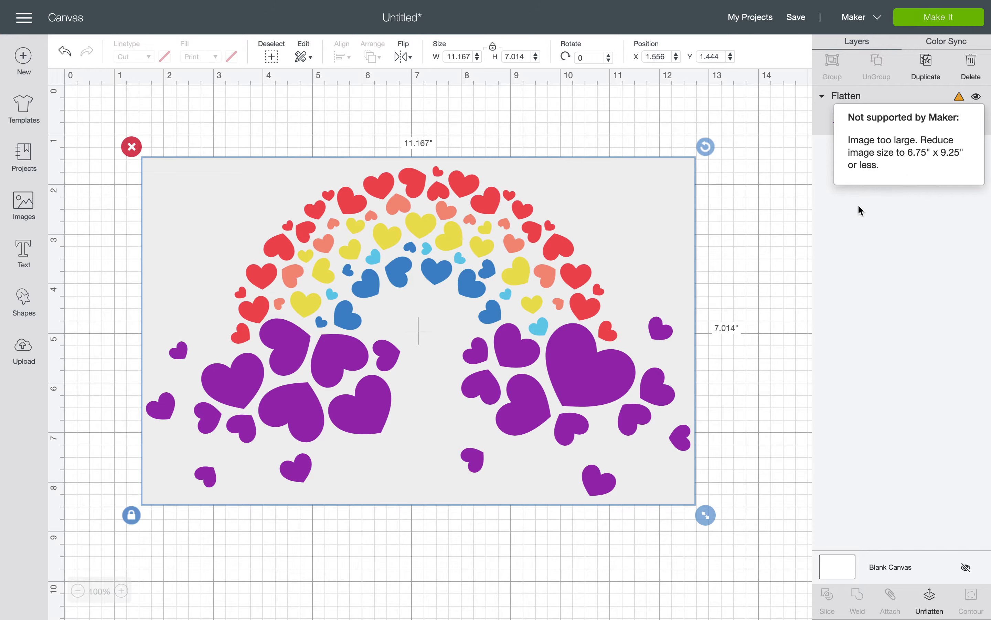
pyautogui.click(466, 56)
pyautogui.write('9')
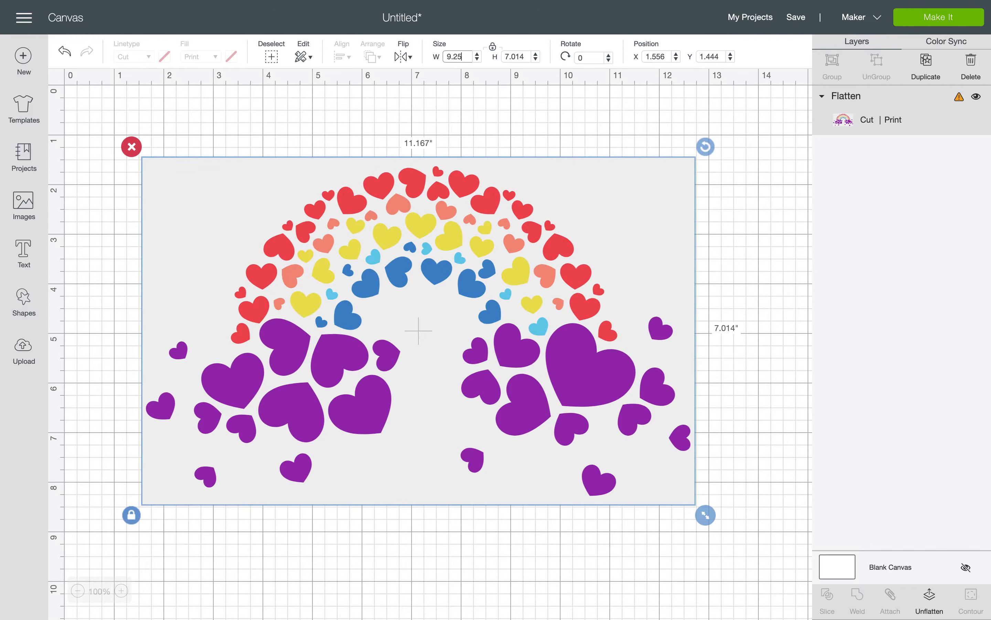
pyautogui.write('.25')
pyautogui.press('Return')
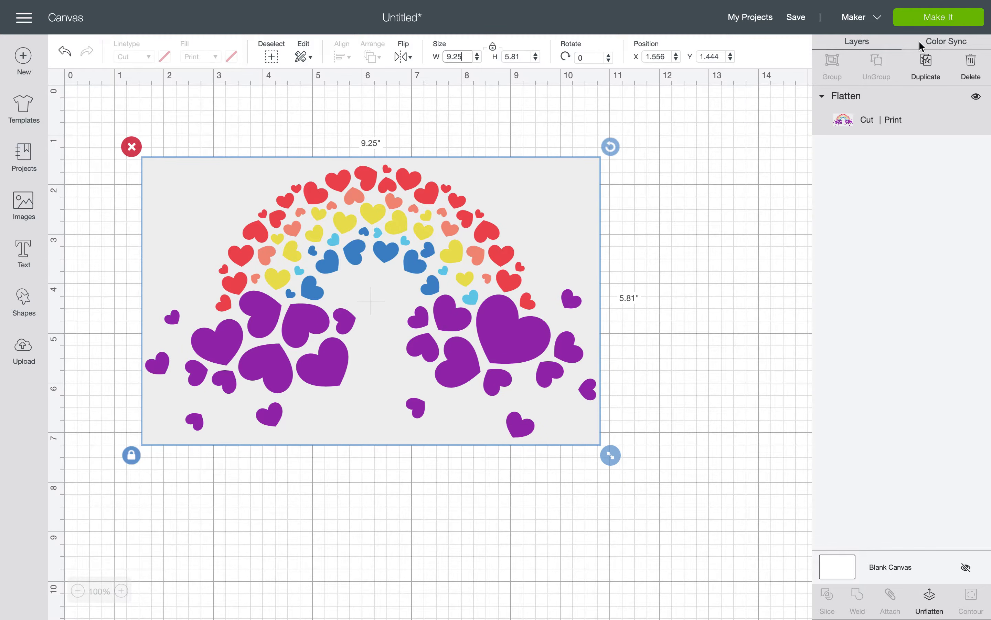
pyautogui.click(690, 238)
pyautogui.moveTo(651, 142); pyautogui.dragTo(458, 342)
pyautogui.click(635, 277)
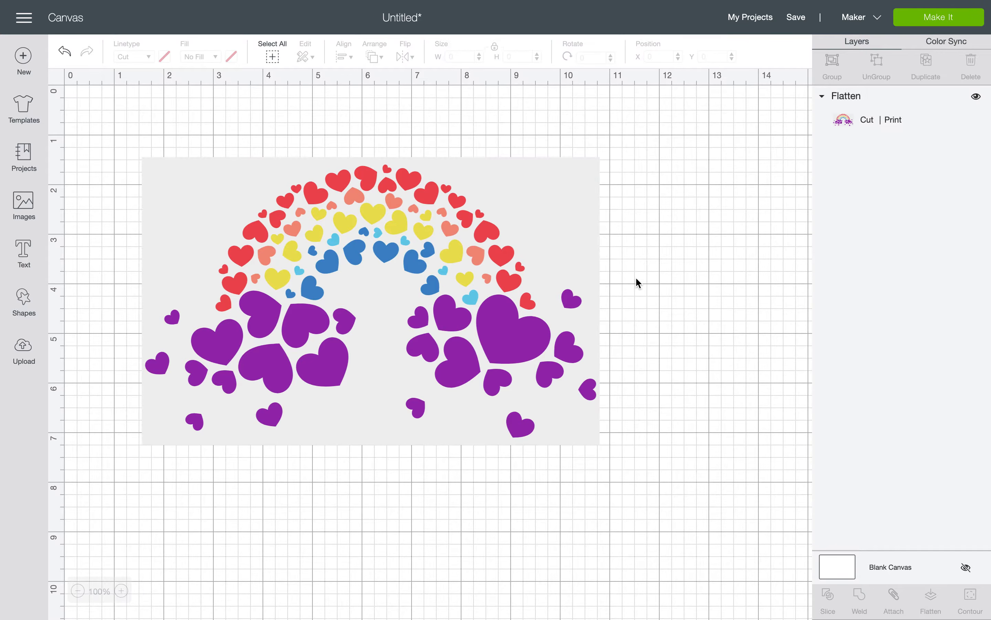
pyautogui.click(549, 264)
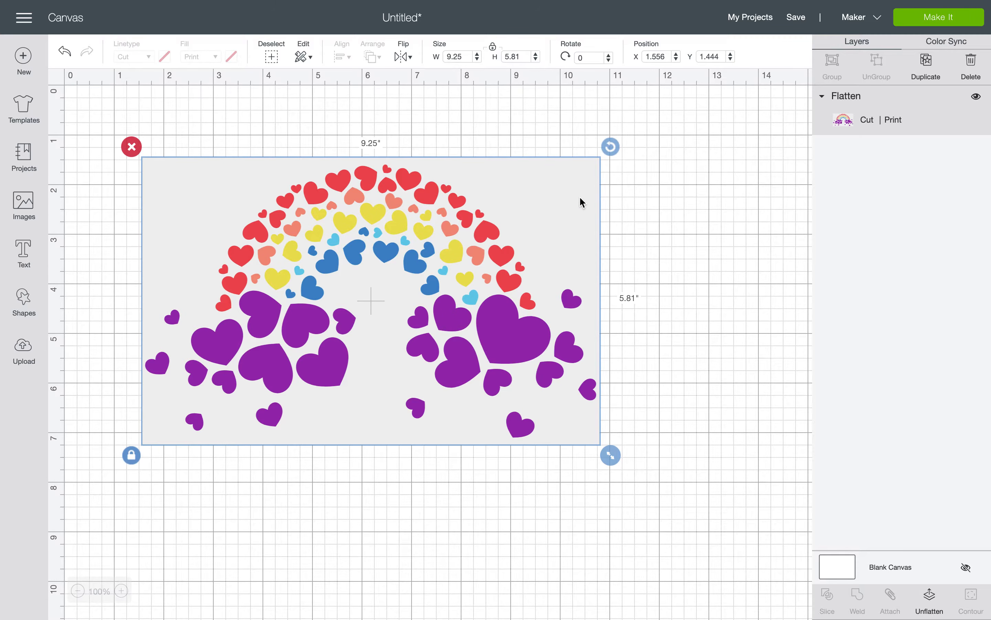
pyautogui.click(662, 200)
pyautogui.click(523, 206)
pyautogui.click(723, 224)
pyautogui.click(530, 239)
pyautogui.click(613, 268)
# Step: Preview the flattened image on the cutting mat and return to the canvas
pyautogui.click(877, 120)
pyautogui.click(938, 24)
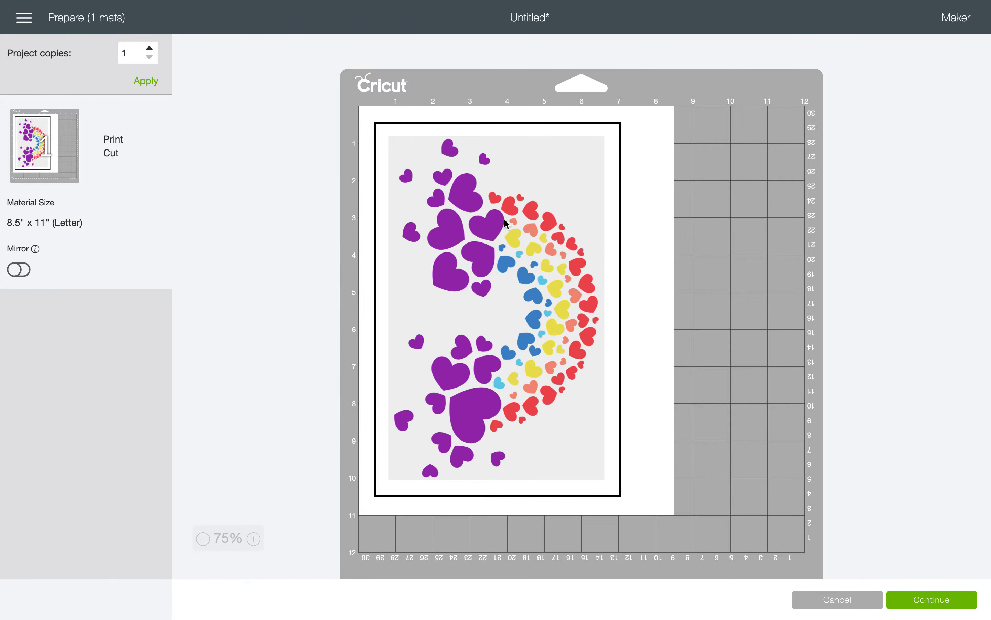
pyautogui.click(825, 609)
pyautogui.click(543, 285)
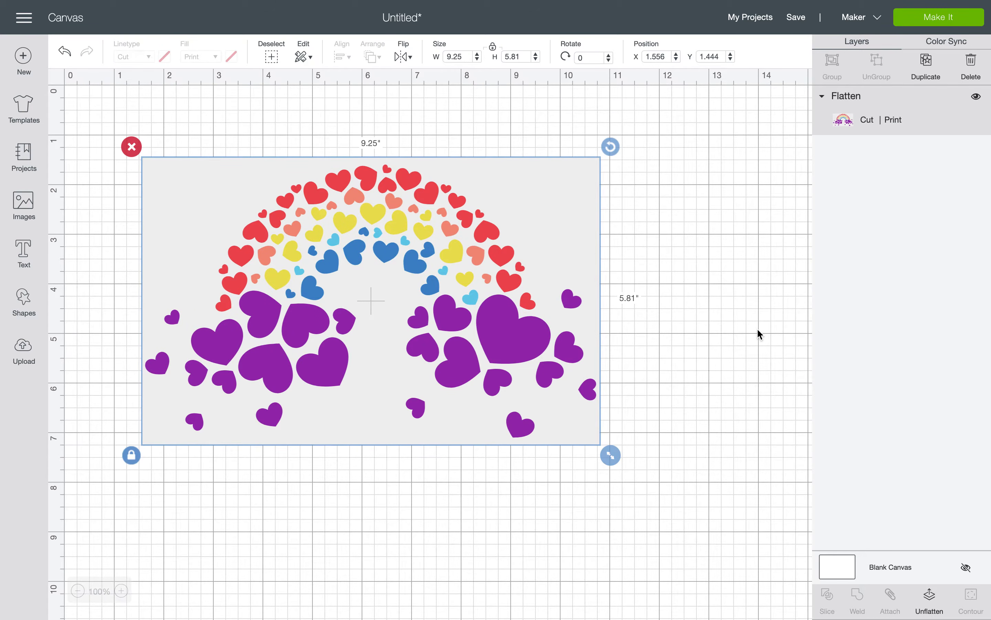
# Step: Unflatten the image and change the background rectangle's print color to white
pyautogui.click(926, 598)
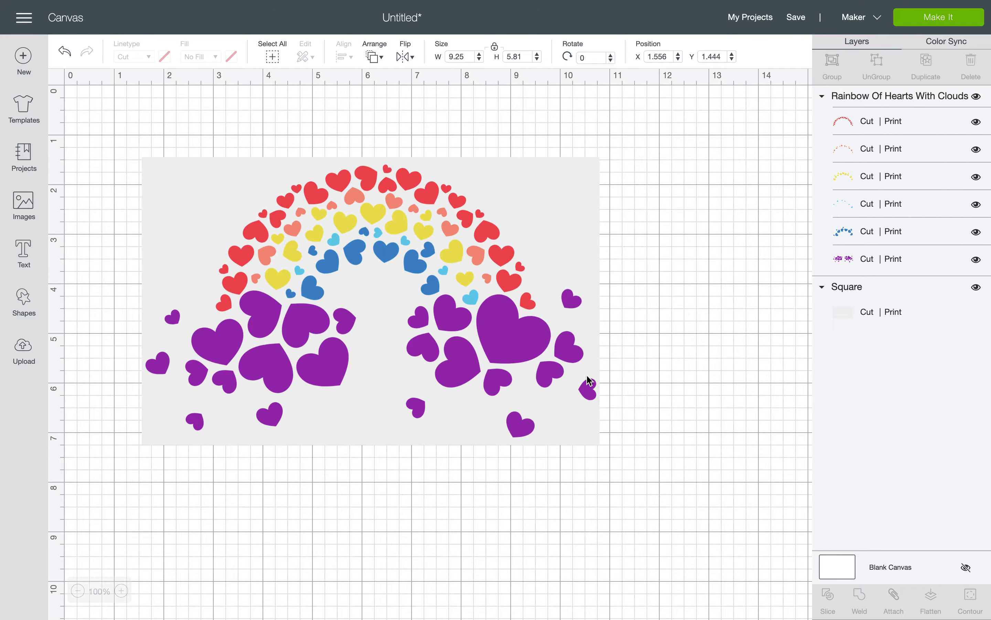
pyautogui.click(517, 204)
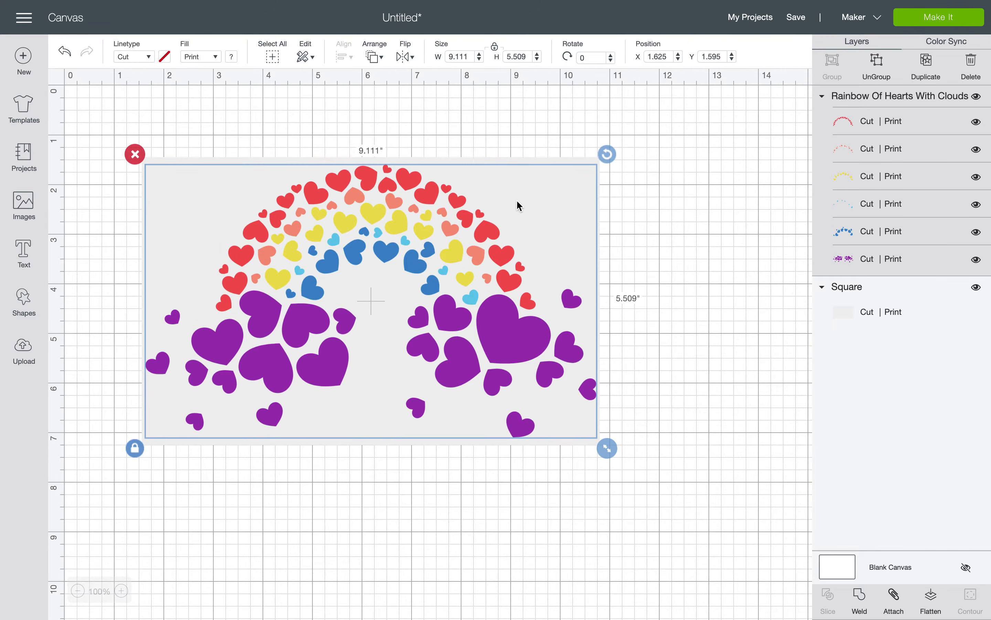
pyautogui.click(202, 160)
pyautogui.click(235, 60)
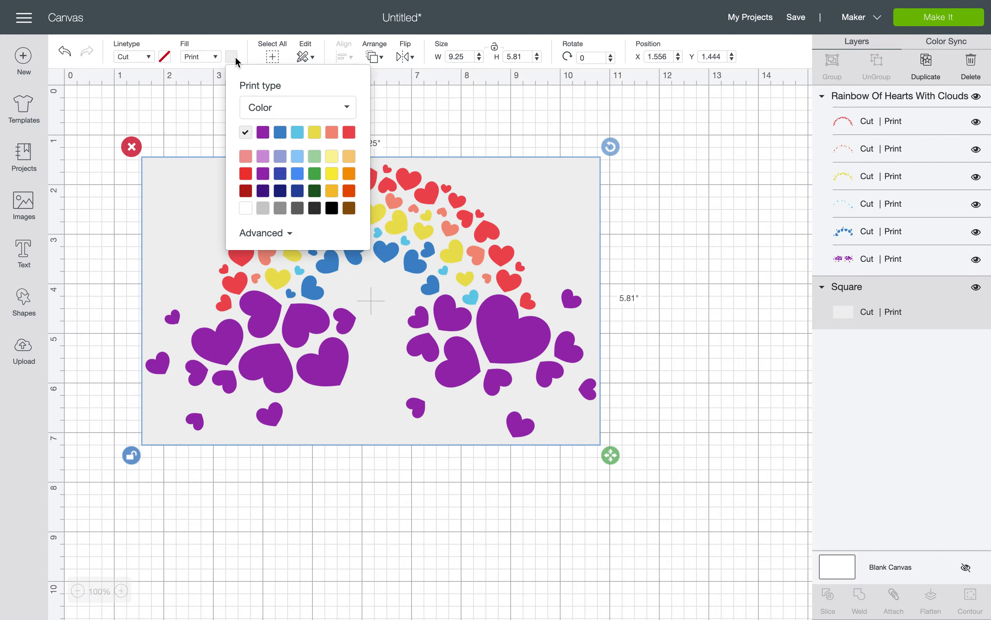
pyautogui.click(246, 208)
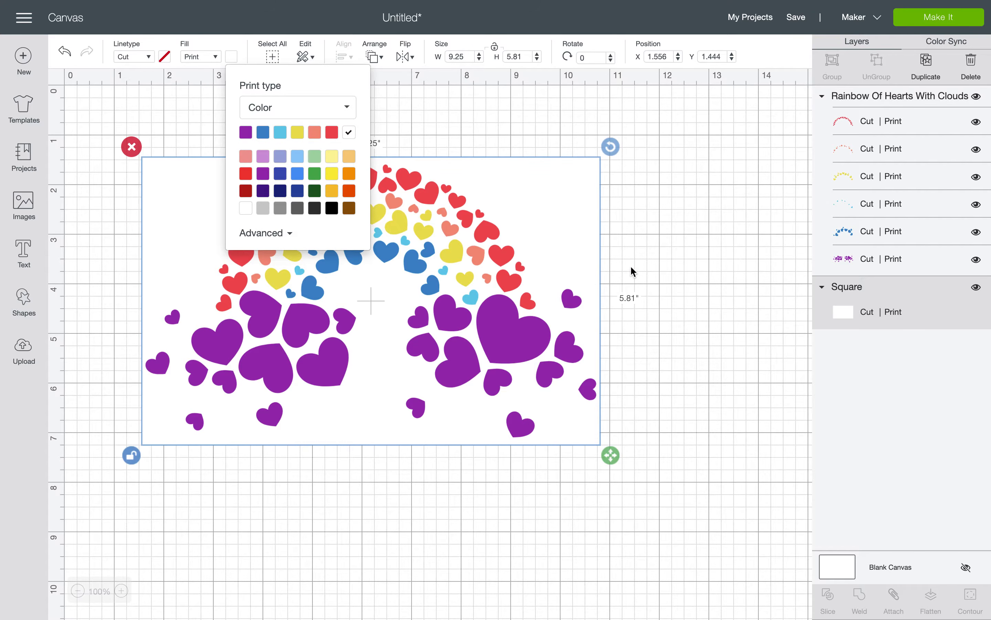
pyautogui.click(640, 266)
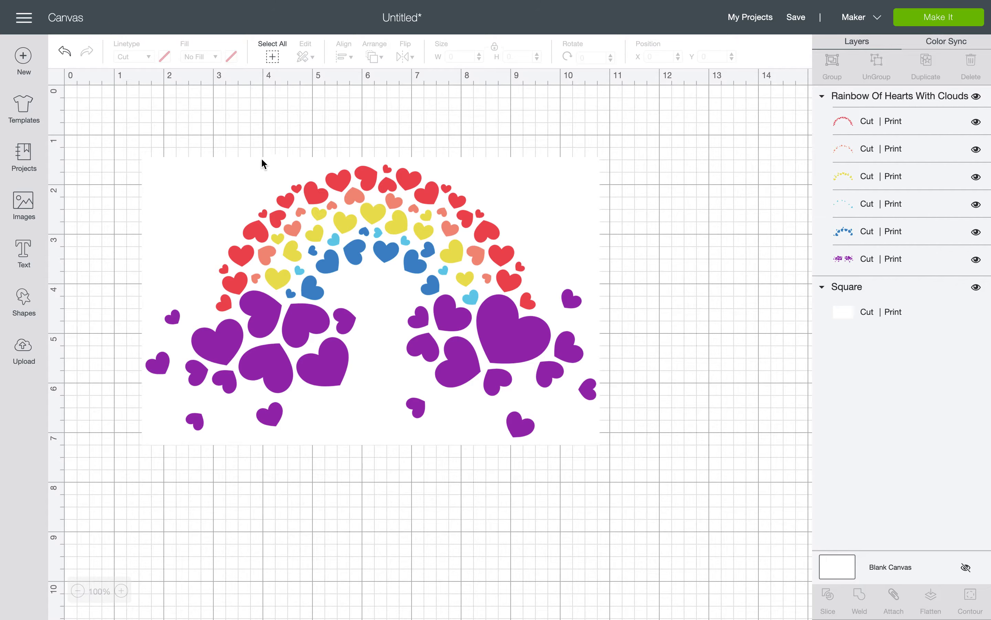
pyautogui.click(463, 278)
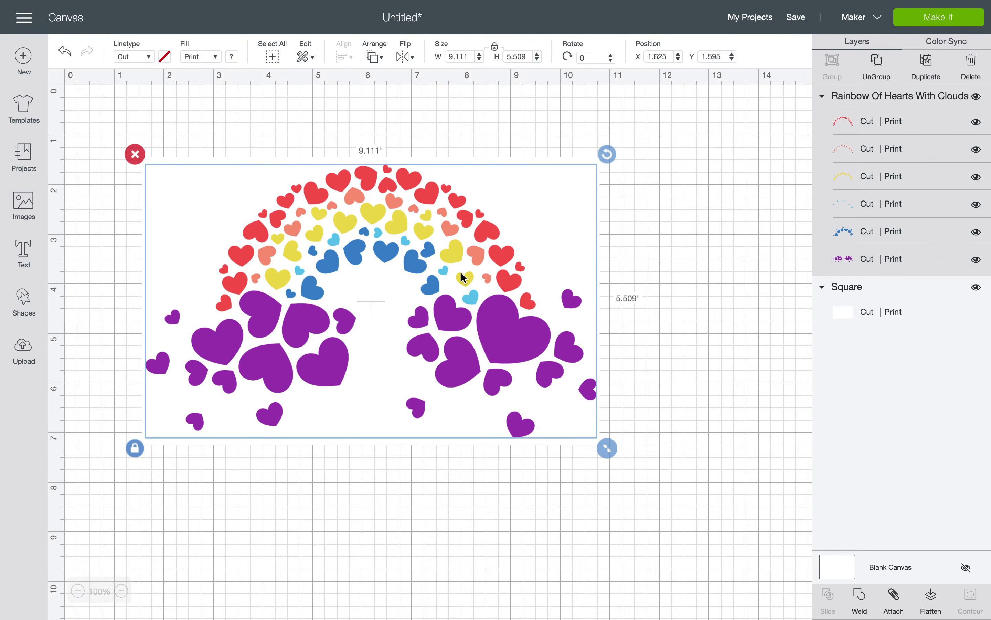
pyautogui.click(645, 194)
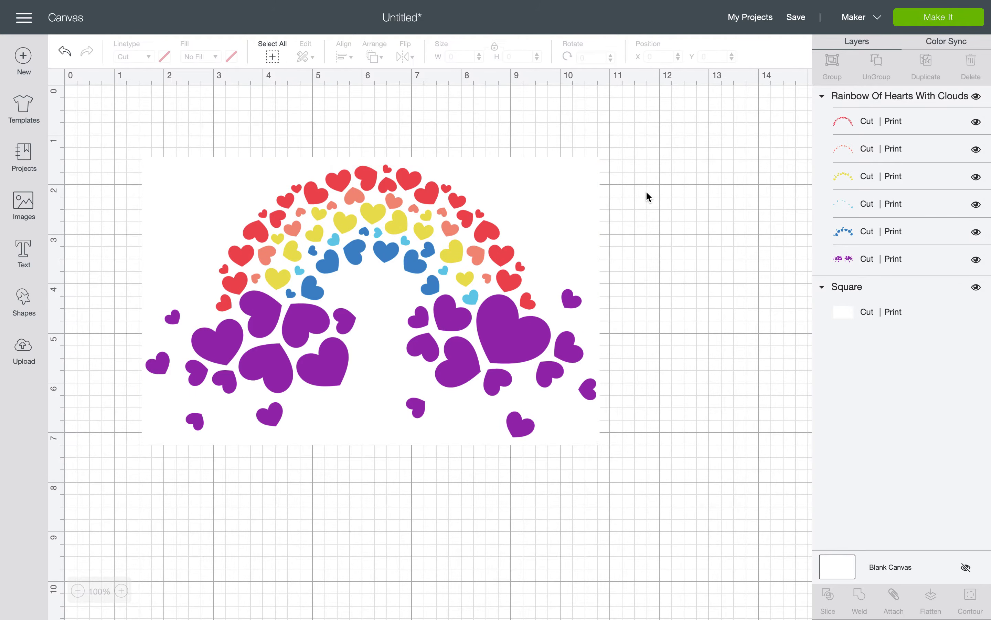
# Step: Browse the image library and open the saved projects
pyautogui.click(23, 209)
pyautogui.scroll(-10, 484, 274)
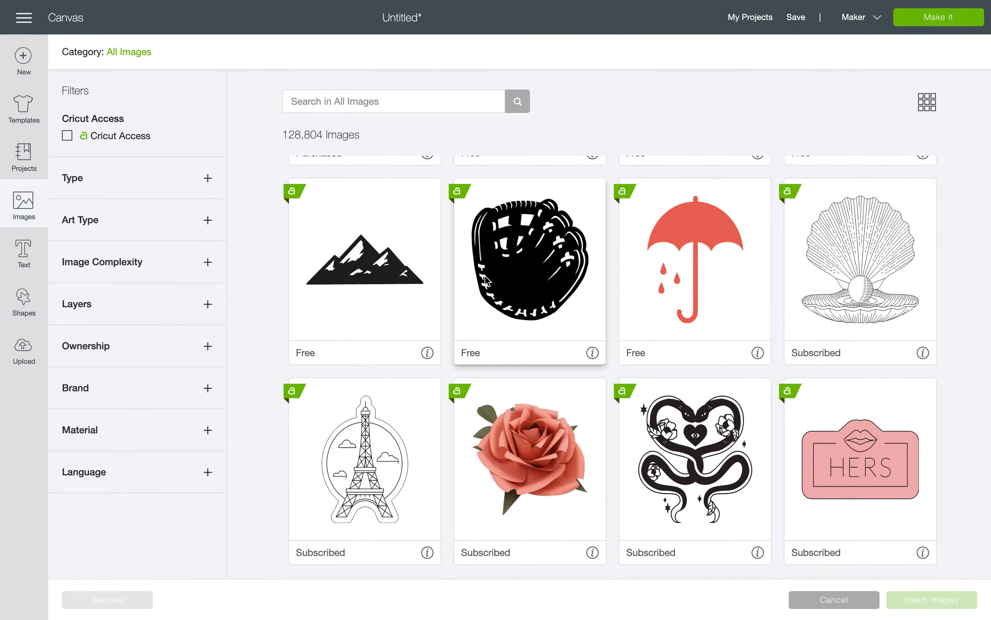
pyautogui.scroll(-8, 494, 237)
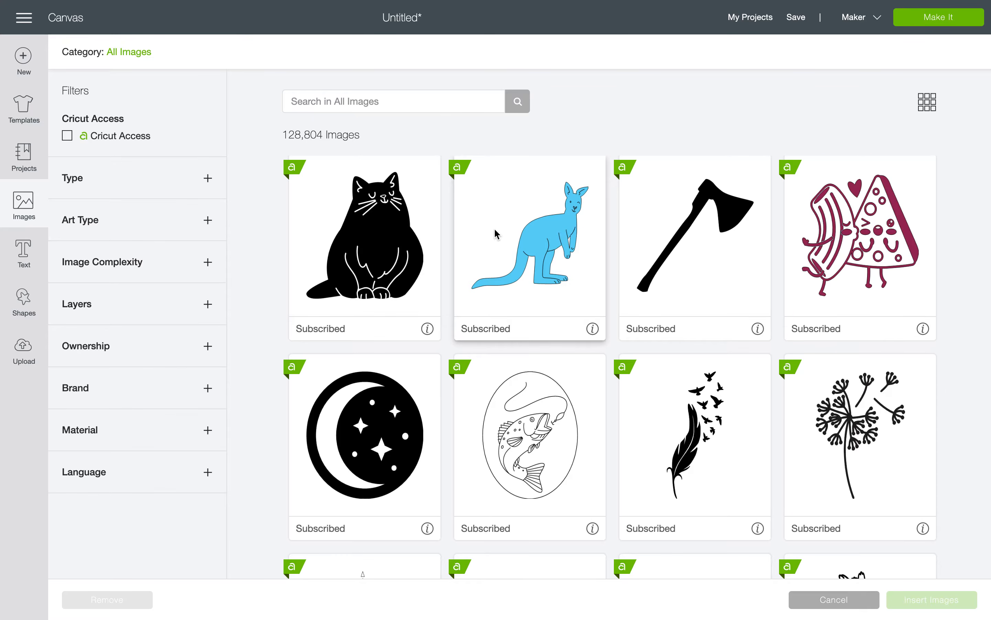
pyautogui.scroll(9, 495, 223)
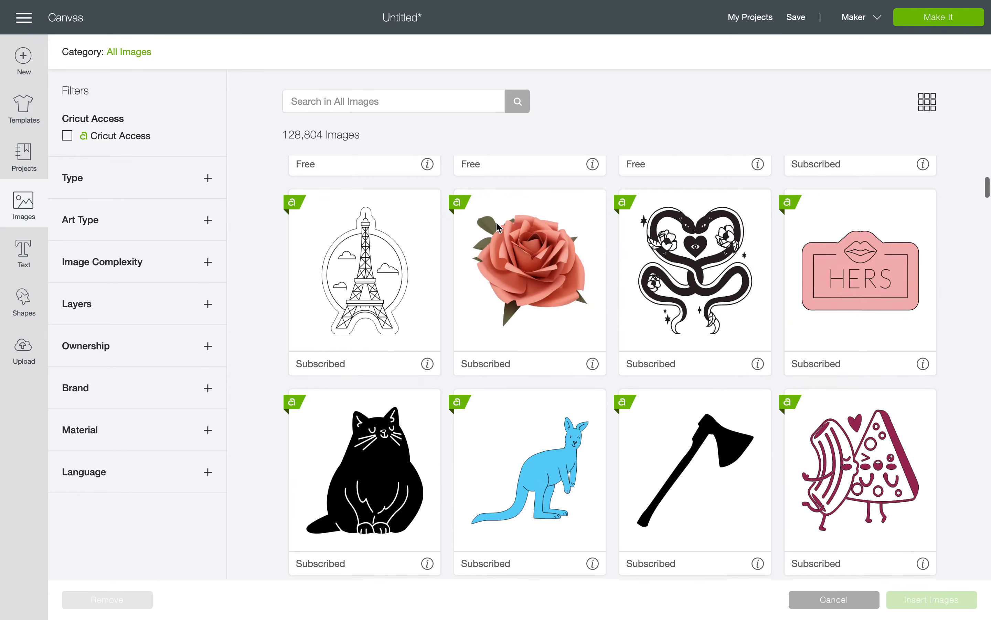
pyautogui.click(758, 19)
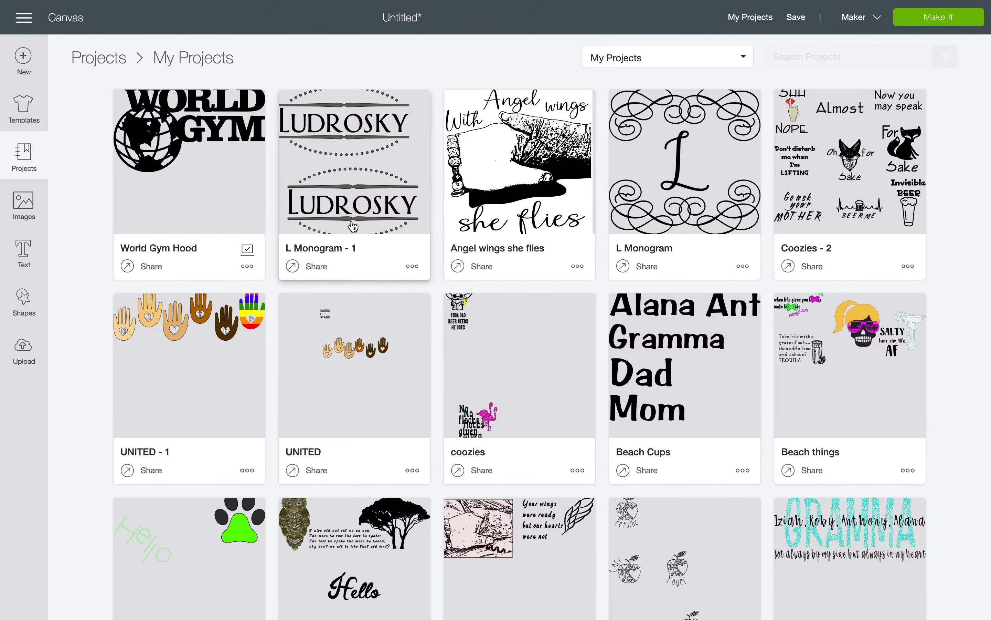
# Step: Insert the blue kangaroo from the image library and move it to the empty canvas area below the rainbow
pyautogui.click(22, 201)
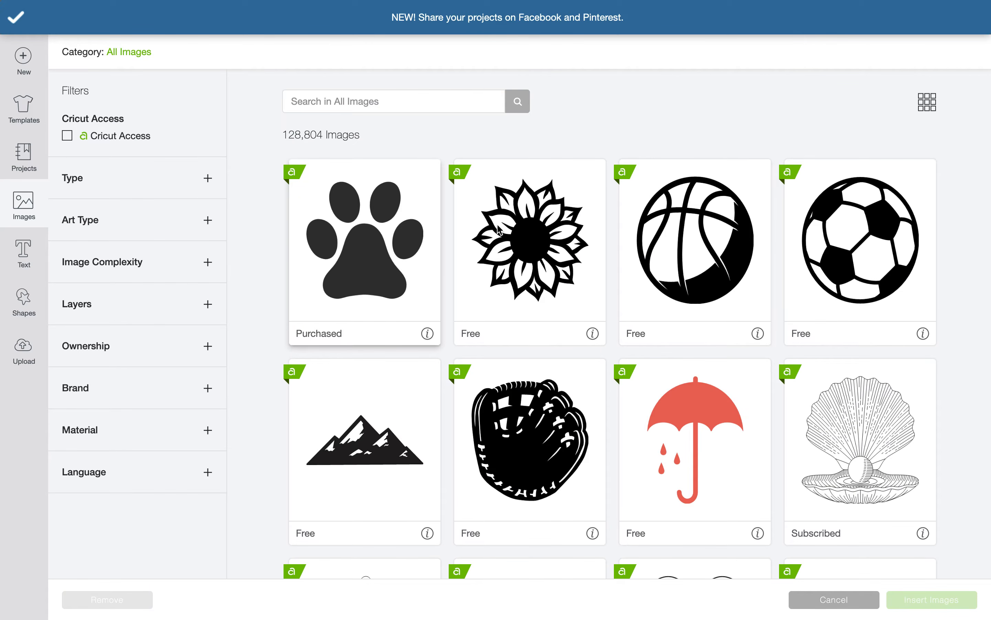
pyautogui.scroll(-8, 667, 189)
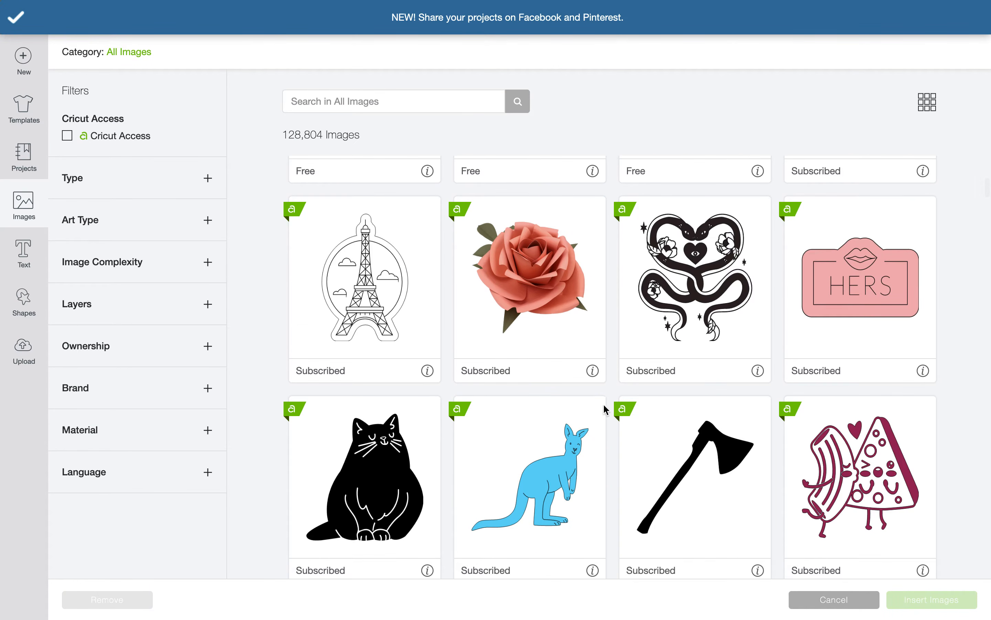
pyautogui.scroll(-5, 604, 408)
pyautogui.scroll(5, 606, 411)
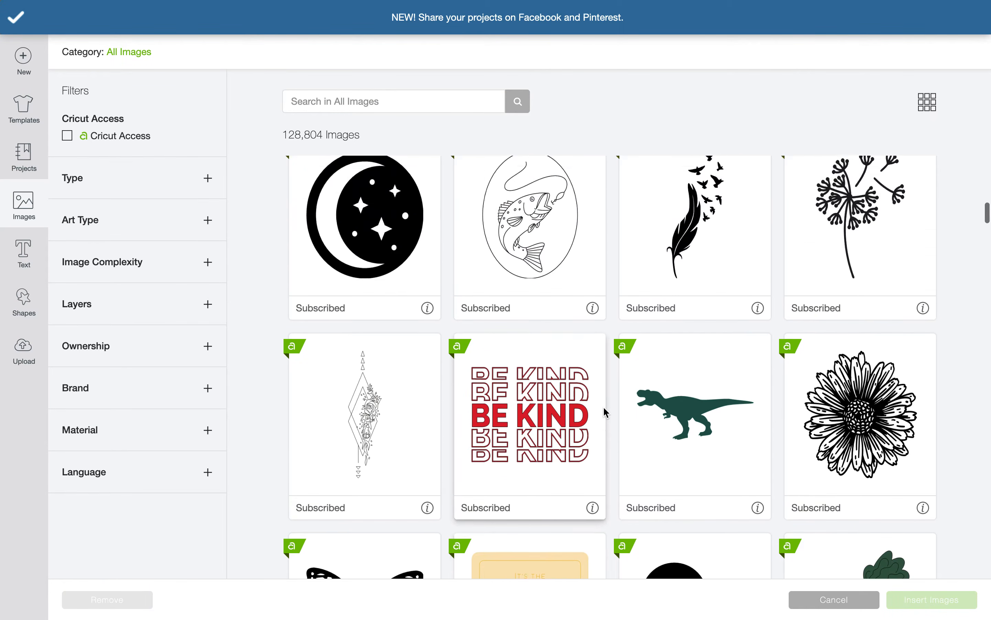
pyautogui.click(532, 287)
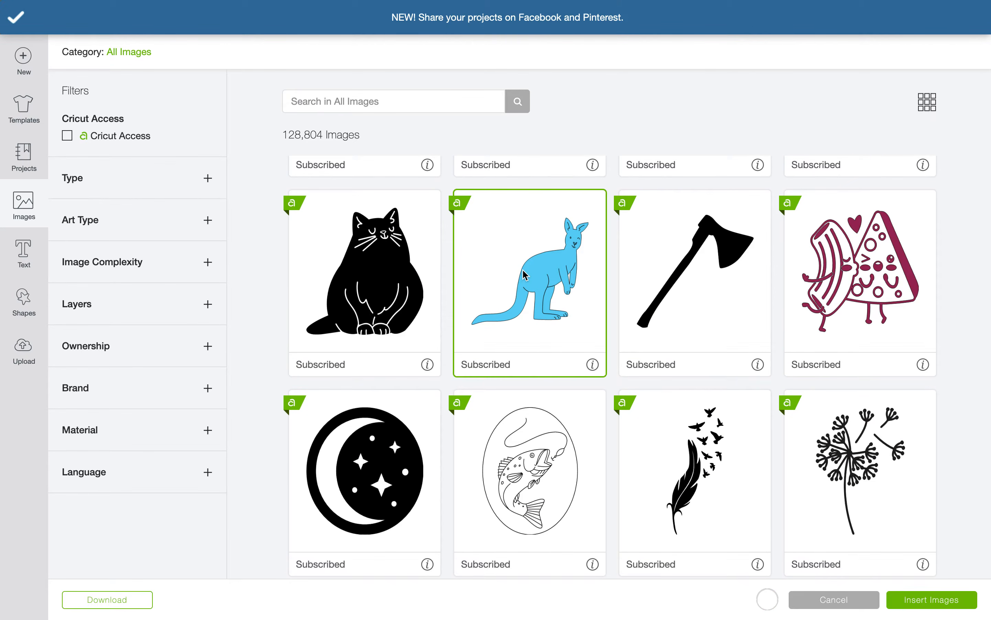
pyautogui.click(933, 598)
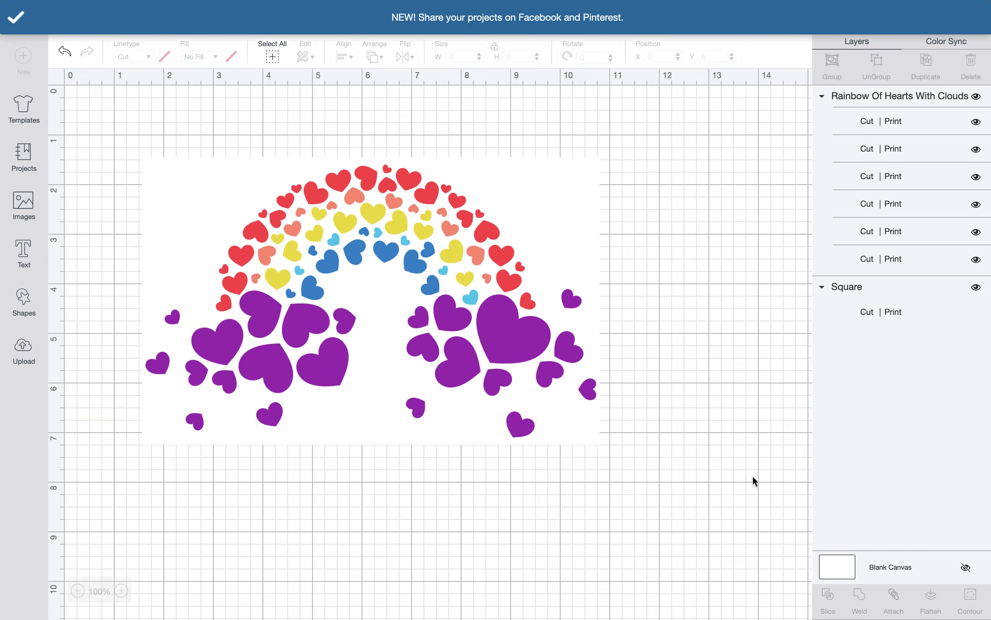
pyautogui.scroll(-3, 559, 322)
pyautogui.scroll(-2, 557, 318)
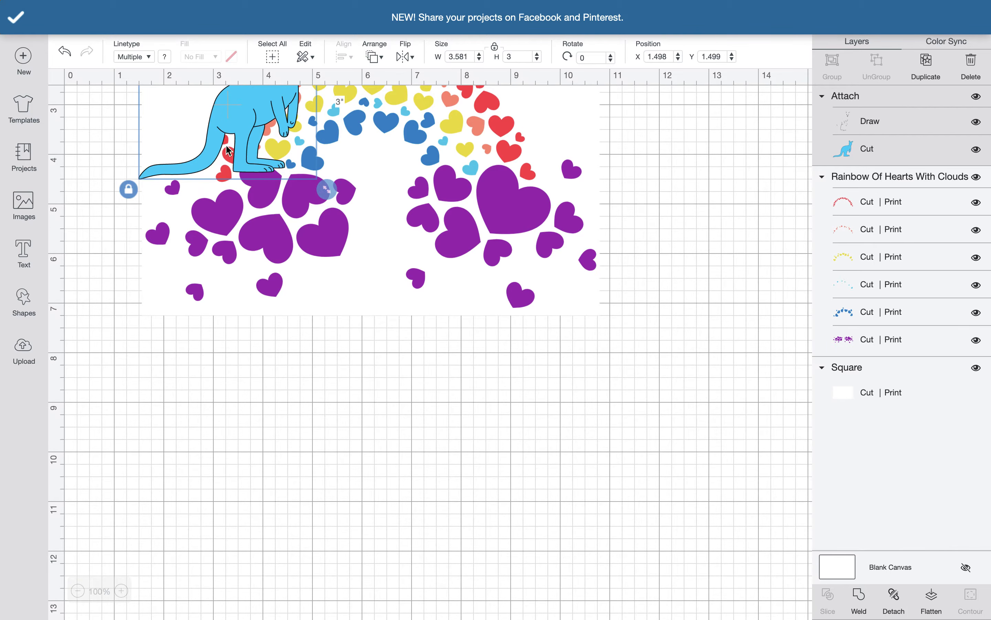
pyautogui.moveTo(254, 112); pyautogui.dragTo(366, 509)
pyautogui.scroll(-3, 366, 509)
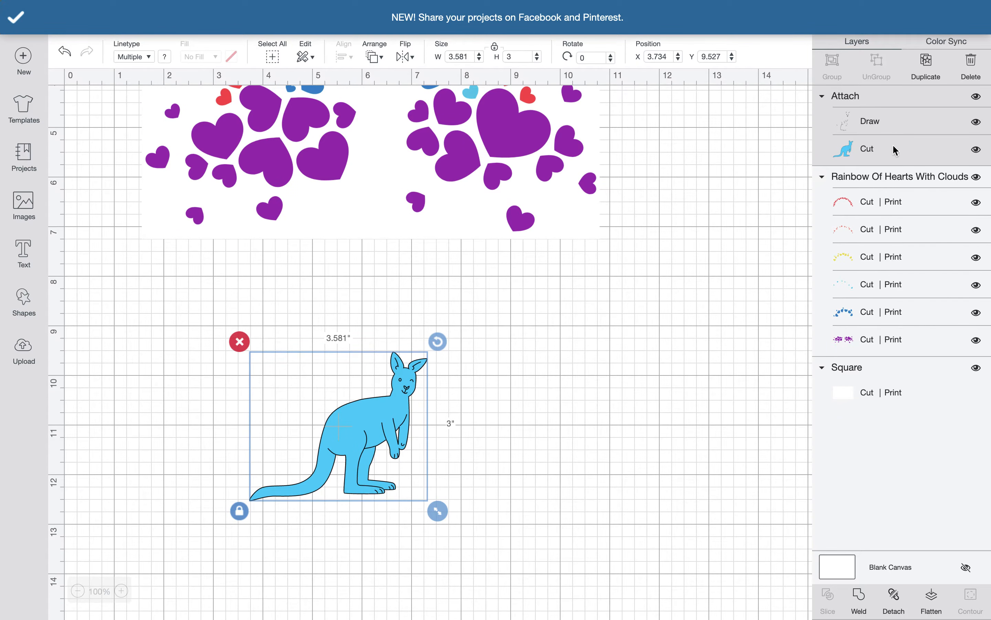
# Step: Check the kangaroo's Draw and Cut layers individually and detach them from each other
pyautogui.click(882, 120)
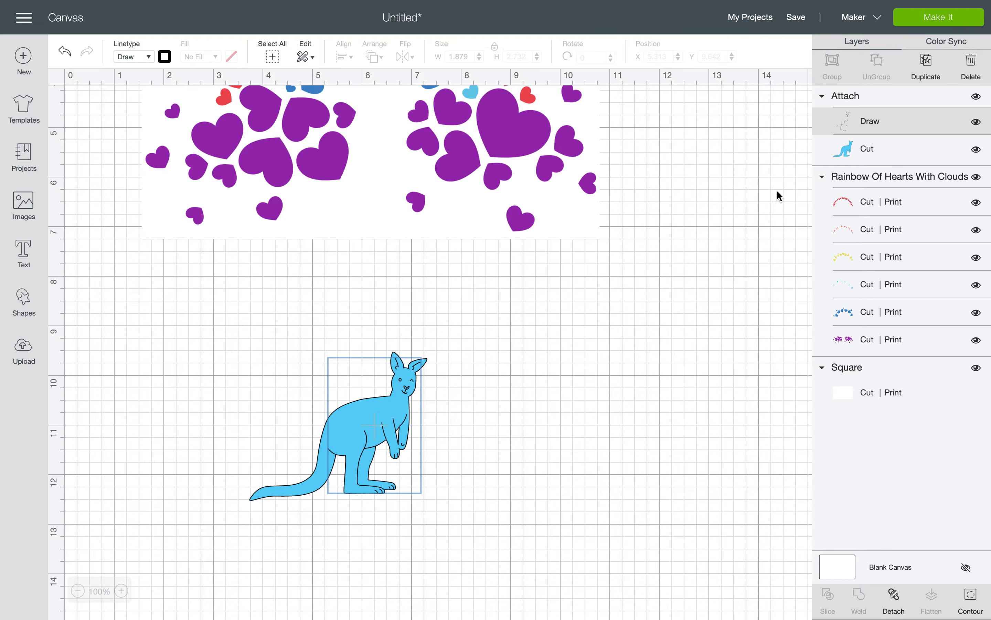
pyautogui.click(884, 149)
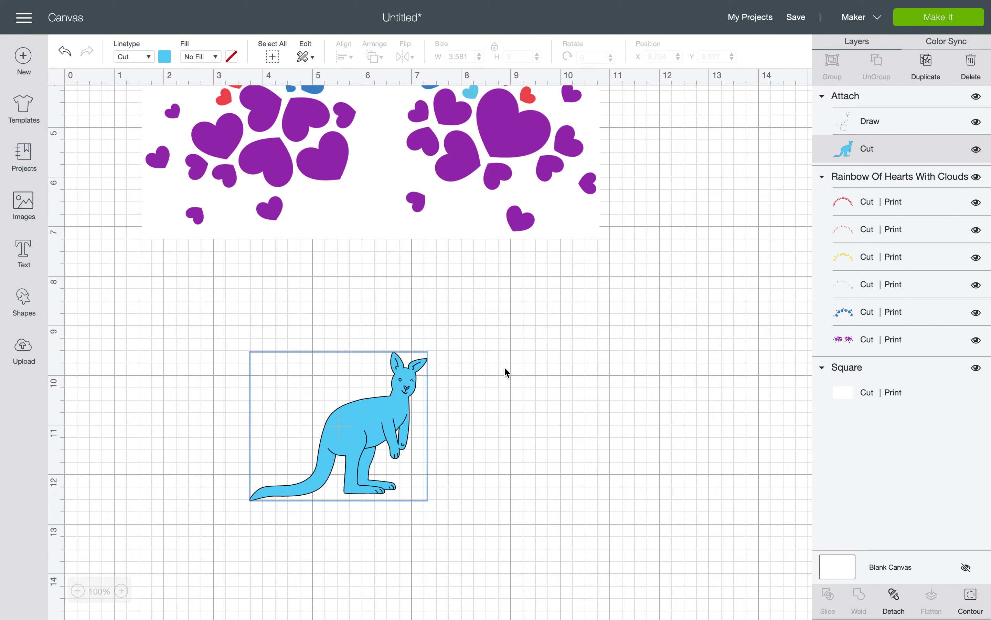
pyautogui.moveTo(489, 342); pyautogui.dragTo(333, 494)
pyautogui.click(895, 601)
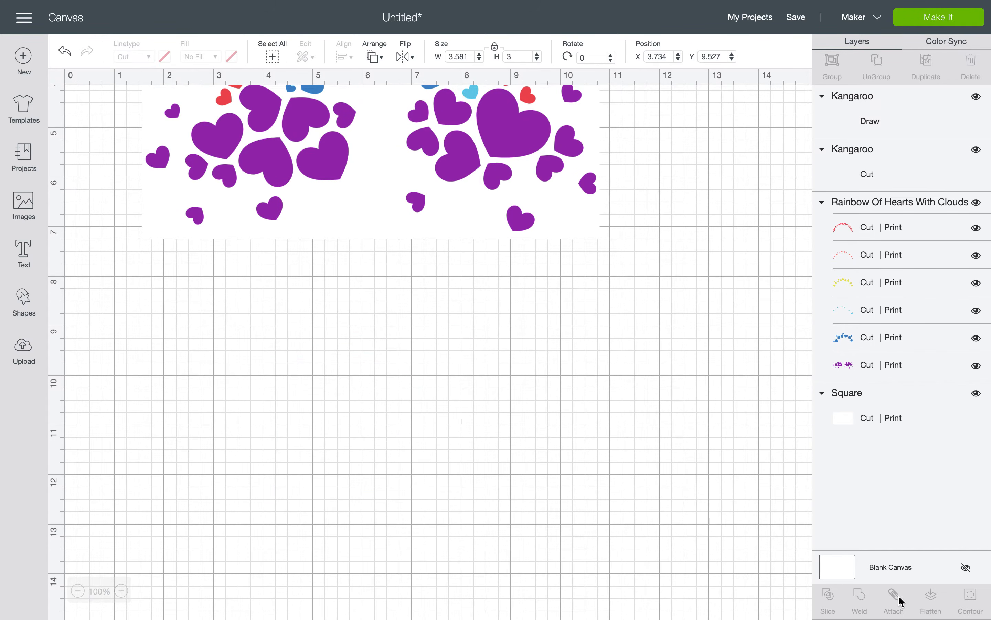
# Step: Move the kangaroo's drawn detail lines away from its body and undo that move
pyautogui.moveTo(407, 418); pyautogui.dragTo(531, 416)
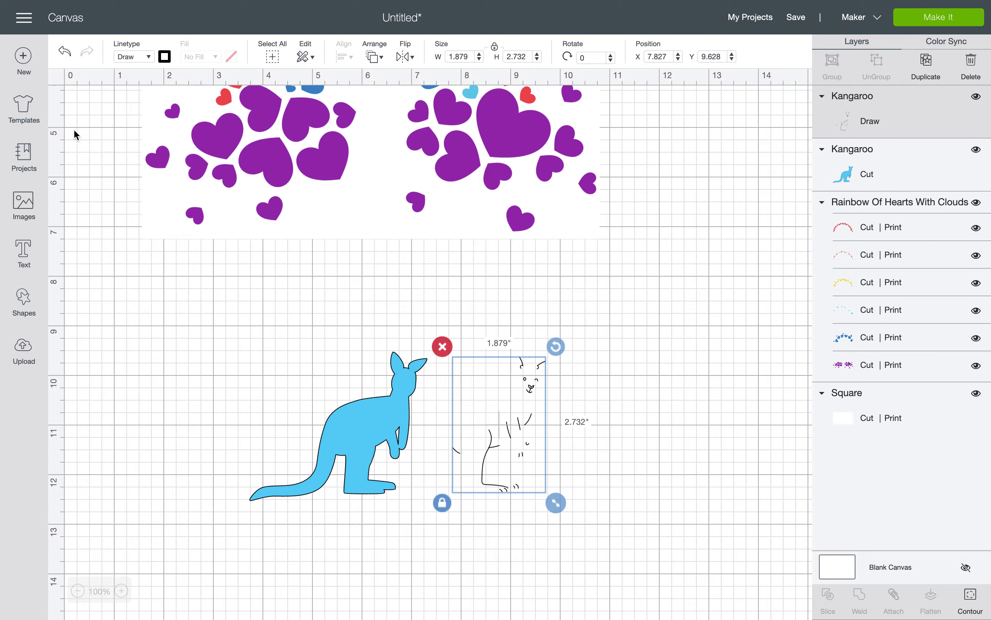
pyautogui.click(65, 51)
# Step: Duplicate both kangaroo layers and place the copy to the right of the original
pyautogui.moveTo(501, 355); pyautogui.dragTo(311, 500)
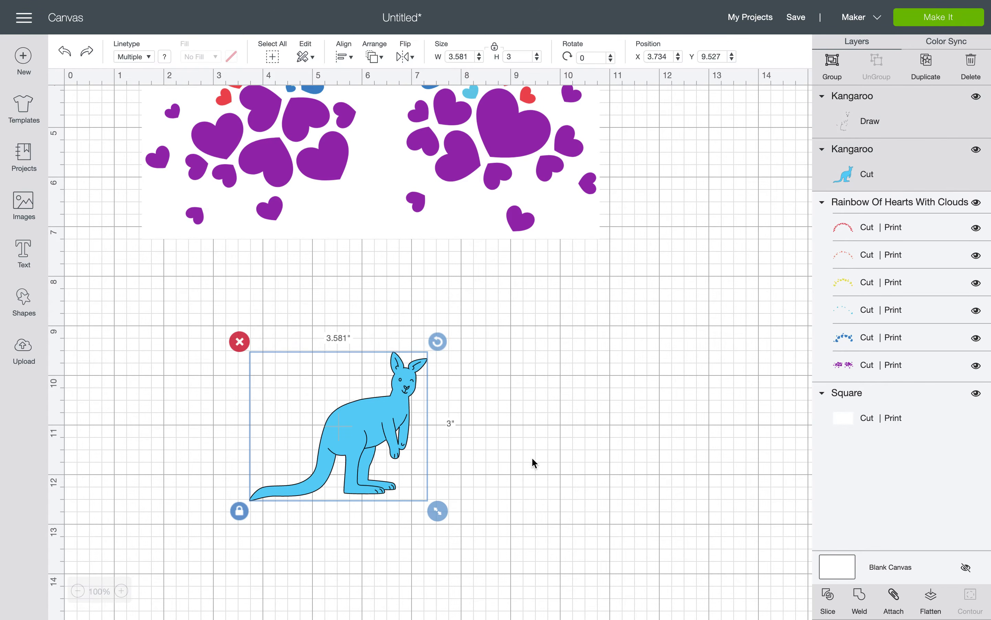
pyautogui.click(927, 63)
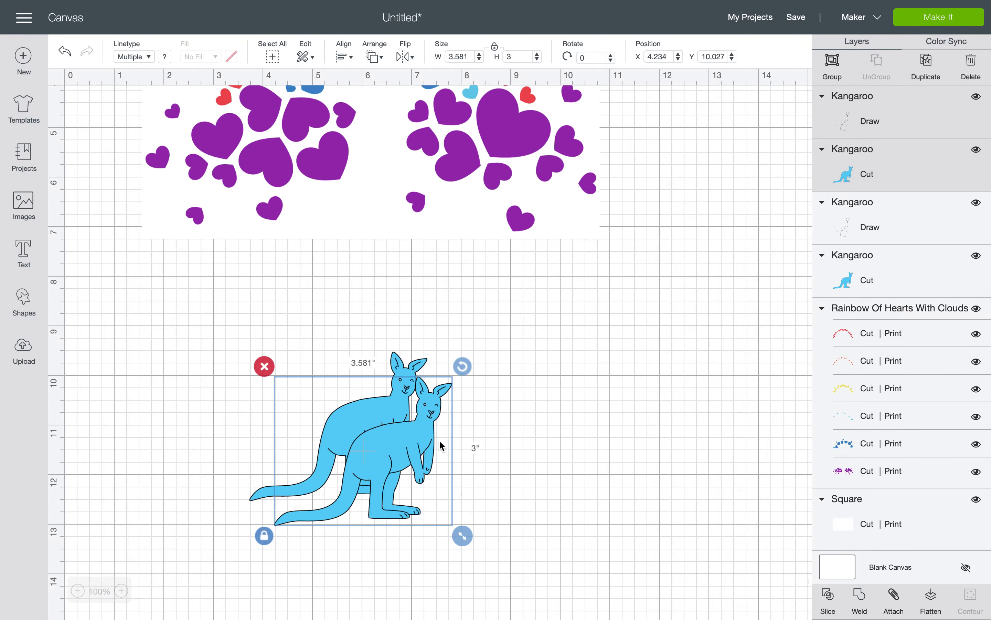
pyautogui.moveTo(440, 441); pyautogui.dragTo(603, 431)
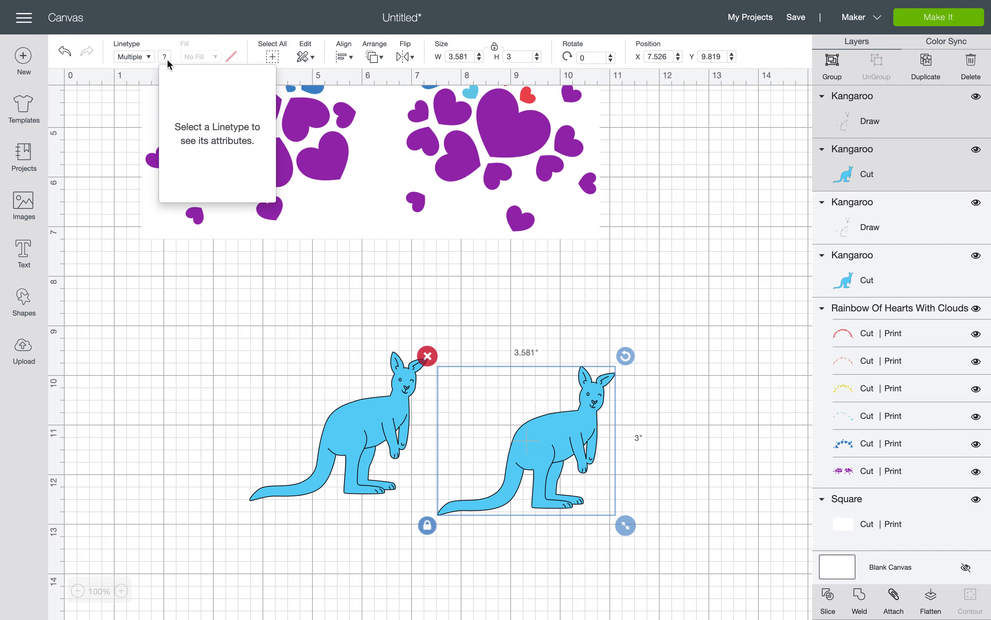
# Step: Set the duplicate kangaroo's layers to the Cut linetype with No Fill and color them black
pyautogui.click(140, 58)
pyautogui.click(139, 70)
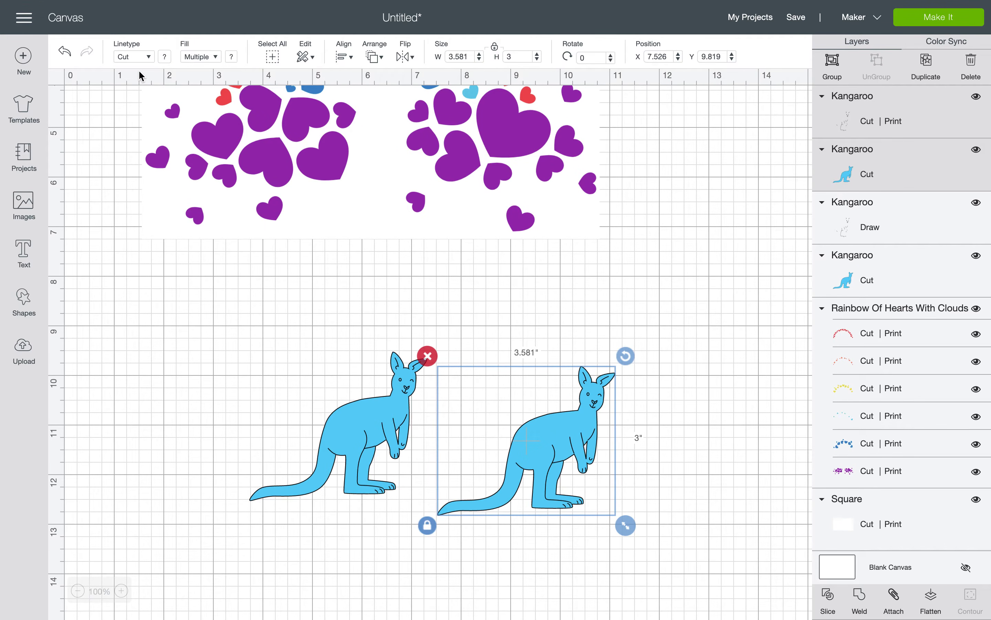
pyautogui.click(140, 58)
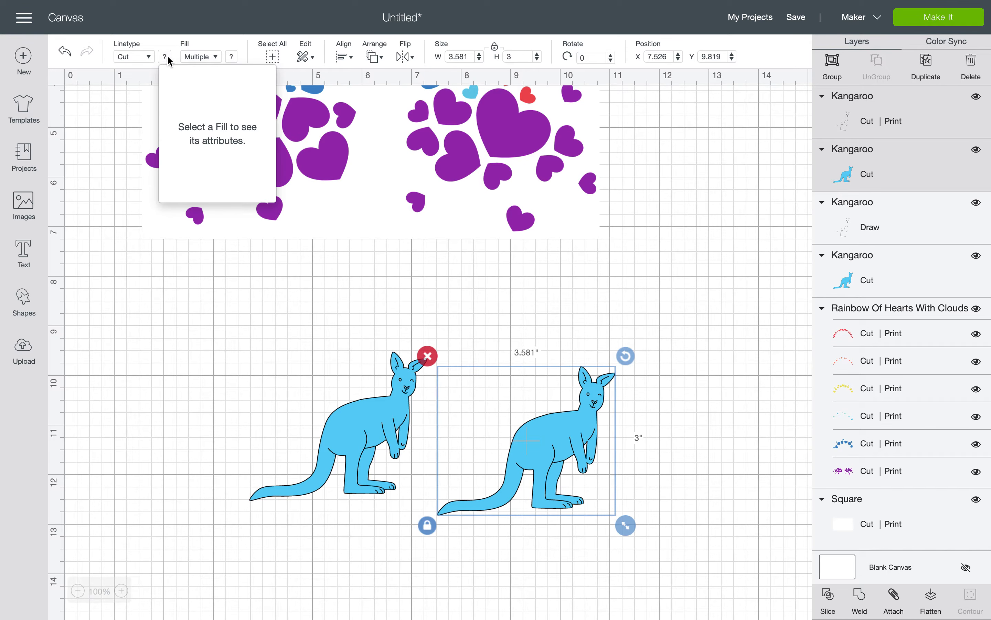
pyautogui.click(131, 53)
pyautogui.click(194, 52)
pyautogui.click(206, 69)
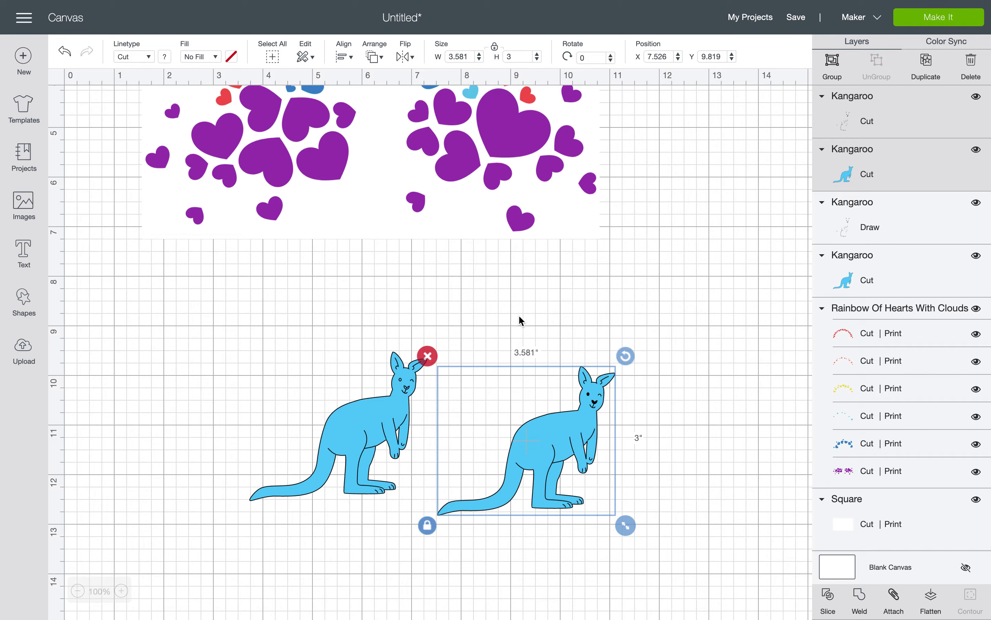
pyautogui.click(164, 57)
pyautogui.click(196, 123)
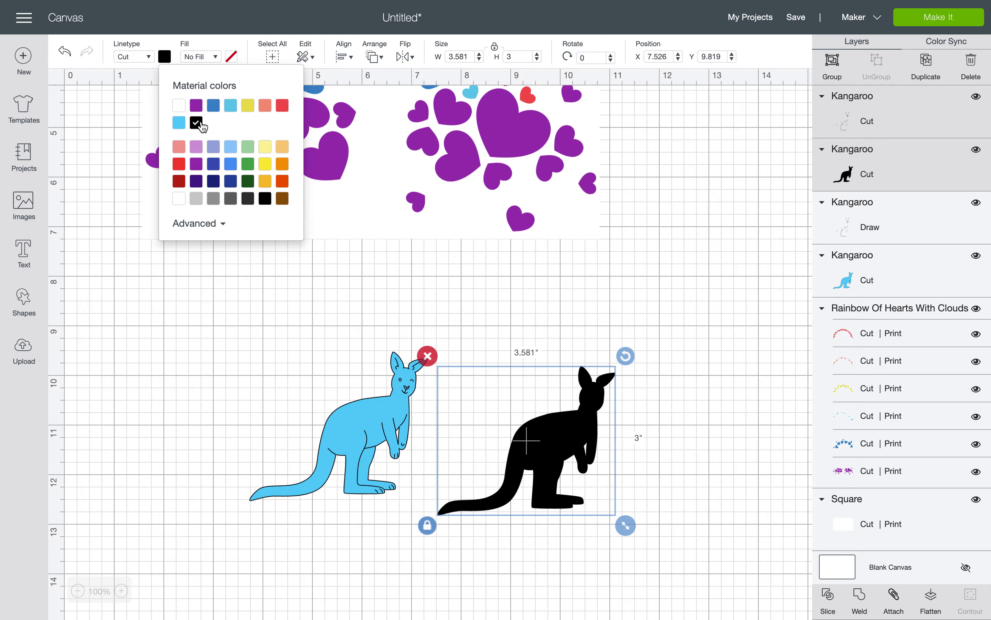
# Step: Move the black kangaroo copy closer to the blue one, then shift the blue one's detail lines and undo that shift
pyautogui.click(557, 454)
pyautogui.moveTo(557, 454); pyautogui.dragTo(470, 428)
pyautogui.moveTo(343, 445)
pyautogui.mouseDown()
pyautogui.moveTo(421, 446)
pyautogui.moveTo(377, 445)
pyautogui.mouseUp()
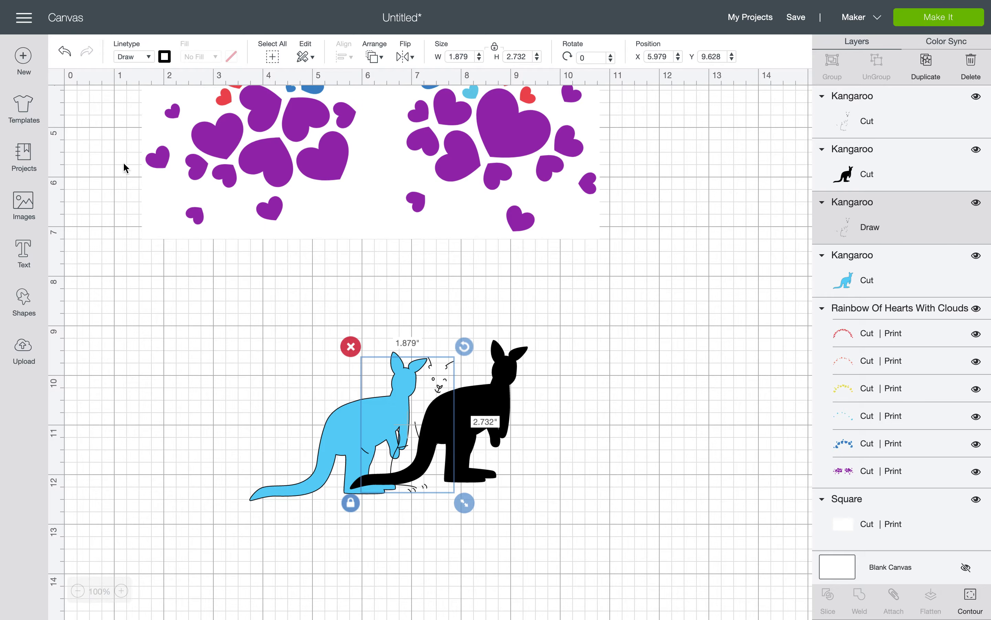
pyautogui.click(64, 51)
# Step: Delete the black copy's detail lines and move the remaining silhouette to the right of the blue kangaroo
pyautogui.moveTo(403, 375); pyautogui.dragTo(587, 375)
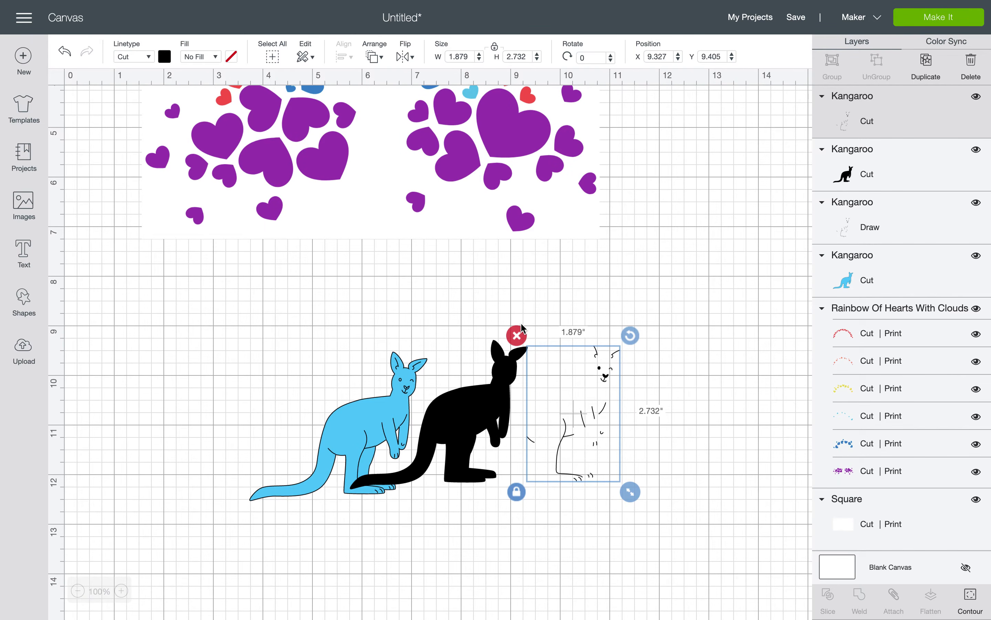
pyautogui.click(517, 336)
pyautogui.moveTo(500, 383); pyautogui.dragTo(593, 389)
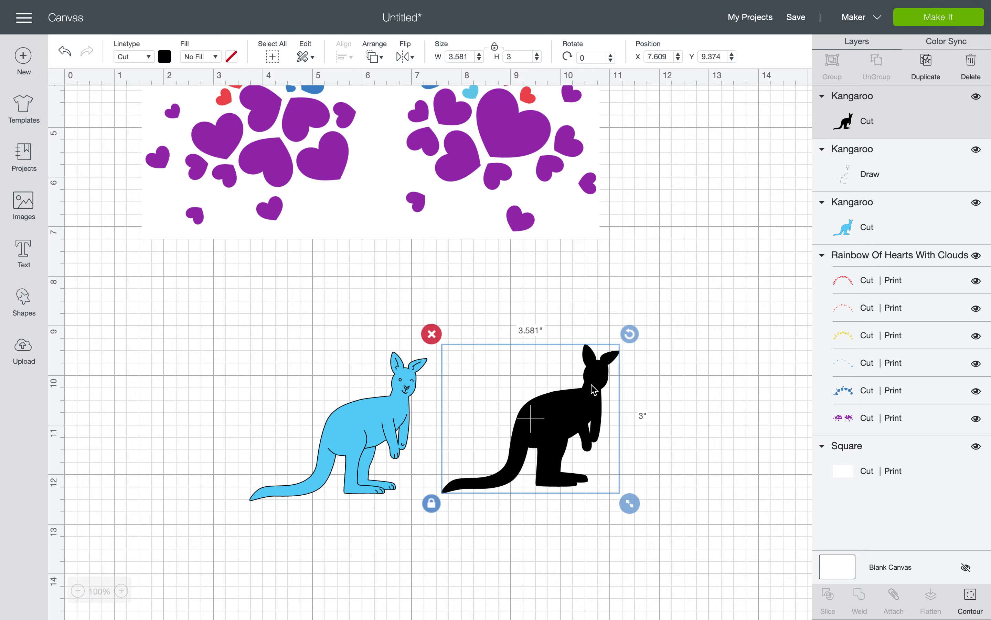
# Step: Attach the blue kangaroo's detail lines to its body and move it on top of the black silhouette
pyautogui.click(375, 361)
pyautogui.moveTo(765, 607)
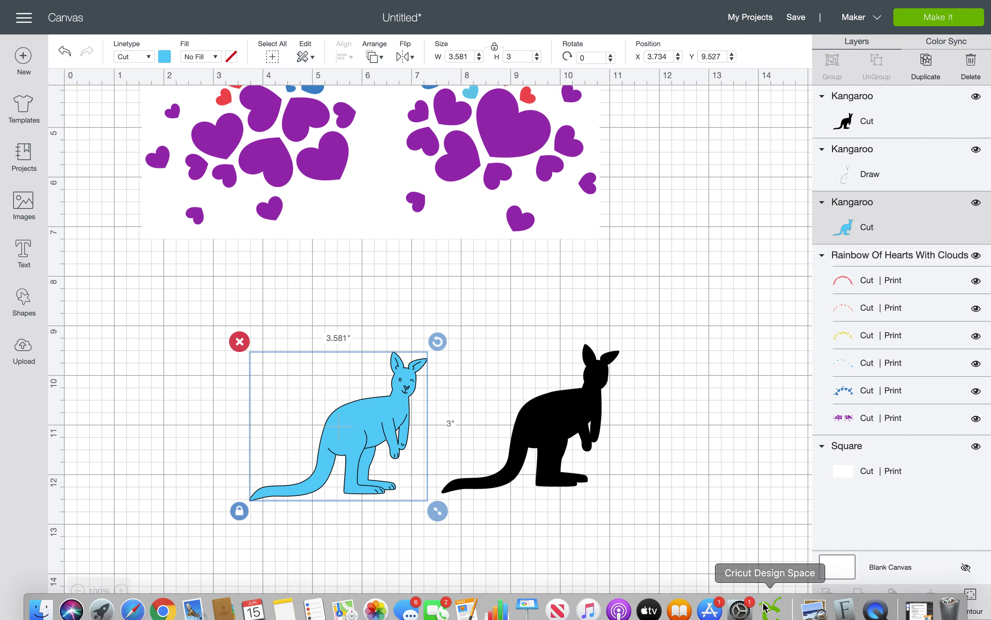
pyautogui.click(458, 297)
pyautogui.moveTo(433, 304); pyautogui.dragTo(364, 490)
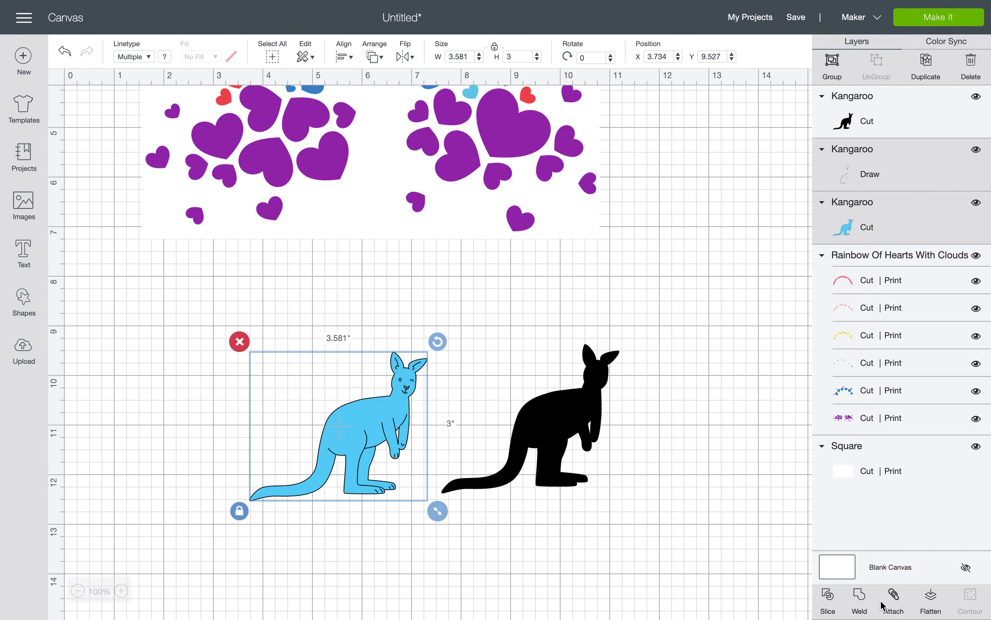
pyautogui.click(894, 599)
pyautogui.moveTo(351, 431); pyautogui.dragTo(542, 424)
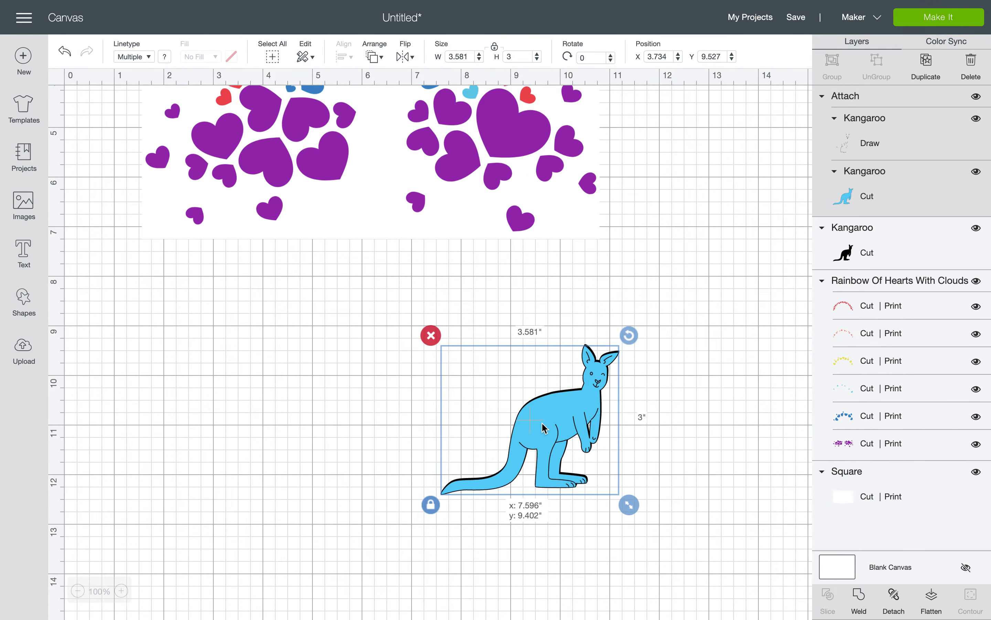
# Step: Align the attached blue kangaroo and the black silhouette so they are centered on each other
pyautogui.click(660, 371)
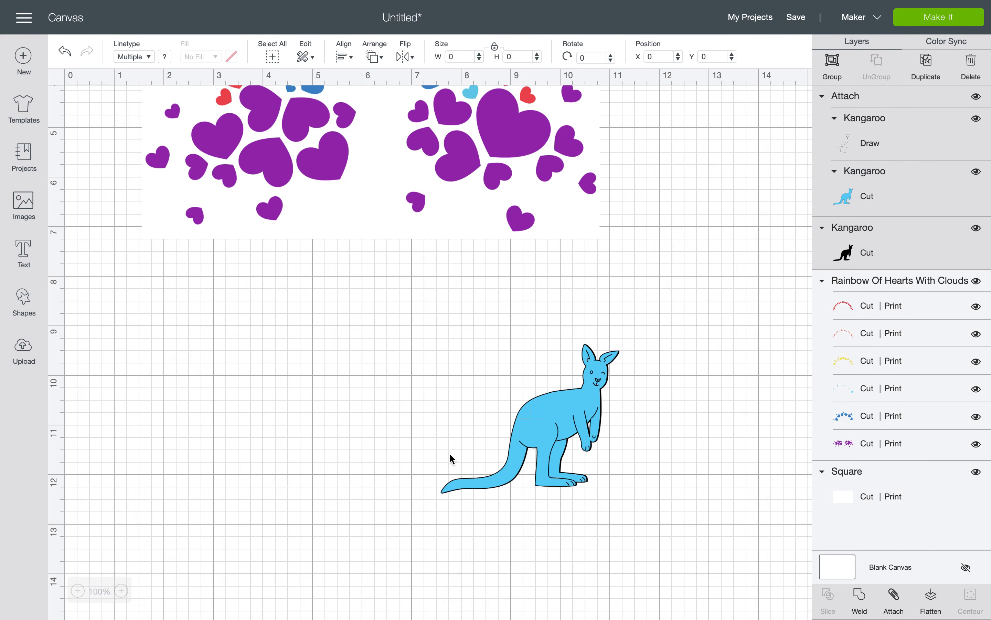
pyautogui.click(450, 458)
pyautogui.click(344, 58)
pyautogui.click(360, 192)
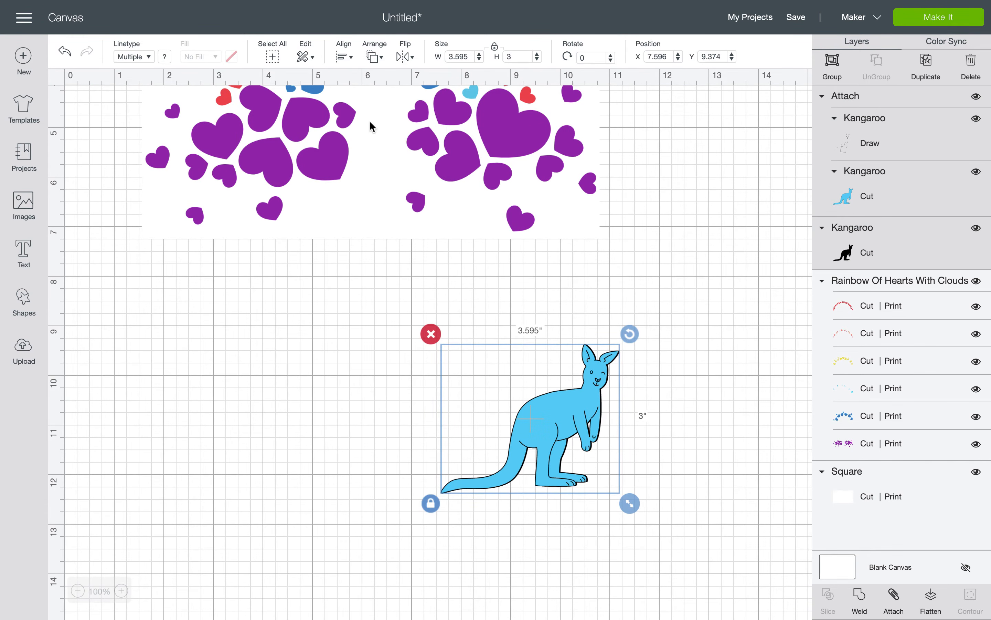
pyautogui.click(344, 58)
pyautogui.click(369, 182)
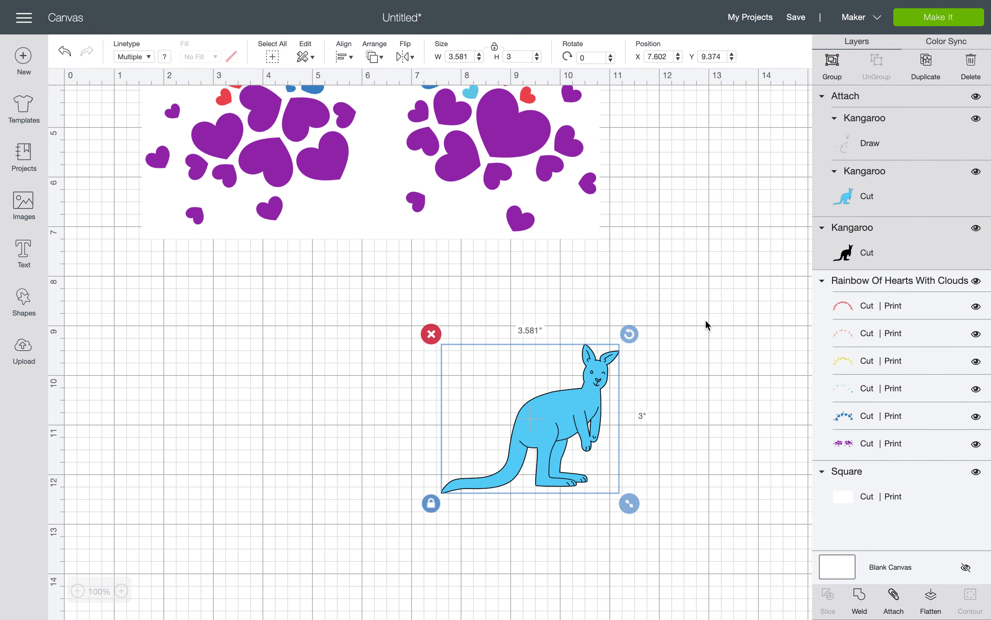
# Step: Flatten the aligned blue kangaroo and black silhouette into one printable image
pyautogui.click(706, 321)
pyautogui.moveTo(706, 298); pyautogui.dragTo(406, 547)
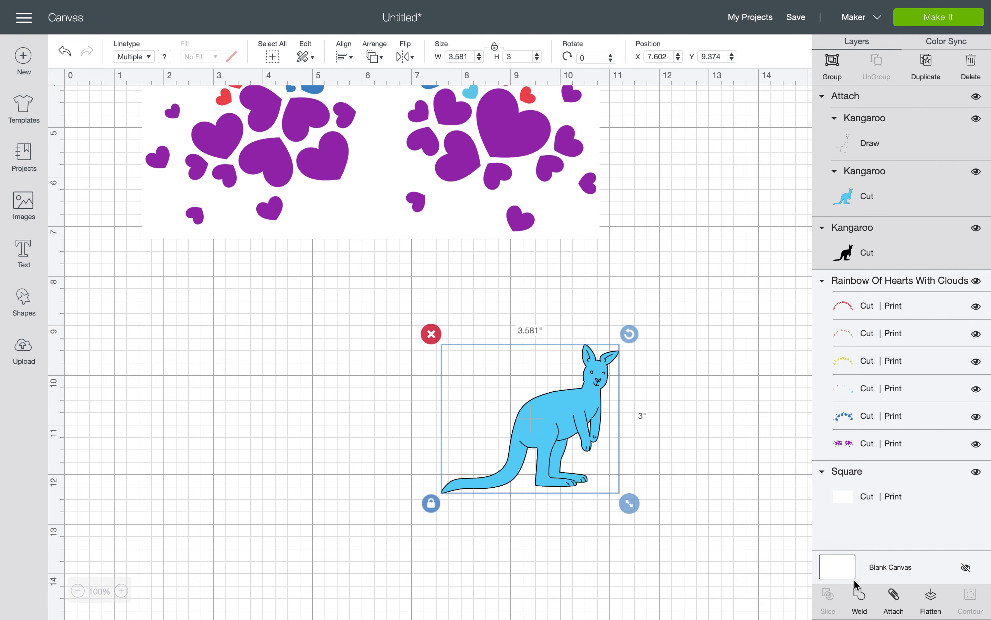
pyautogui.click(930, 606)
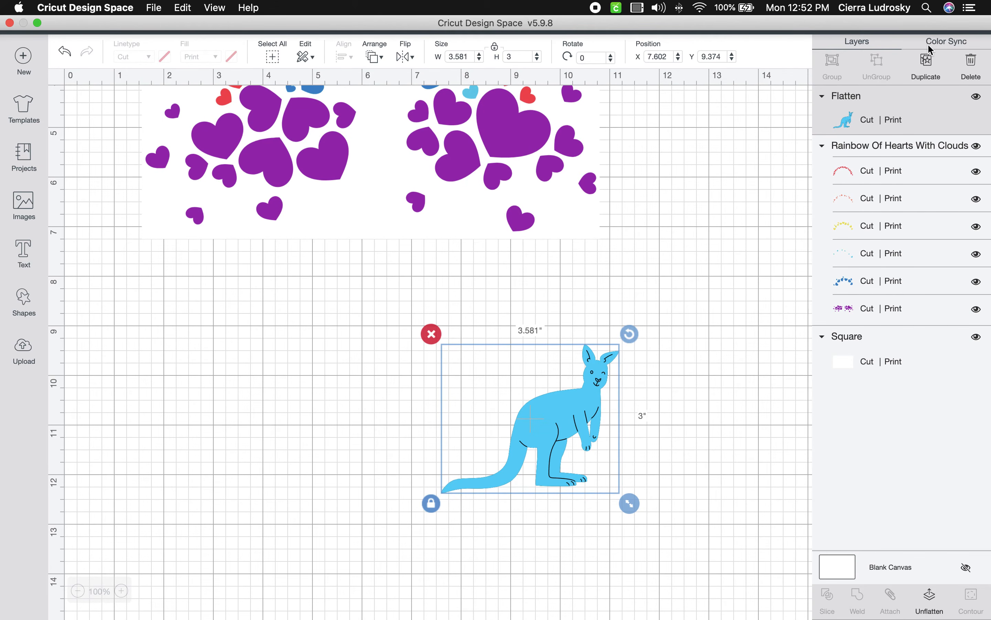
# Step: Hide the Rainbow Of Hearts With Clouds group and the white background square, leaving only the flattened kangaroo shown
pyautogui.click(504, 214)
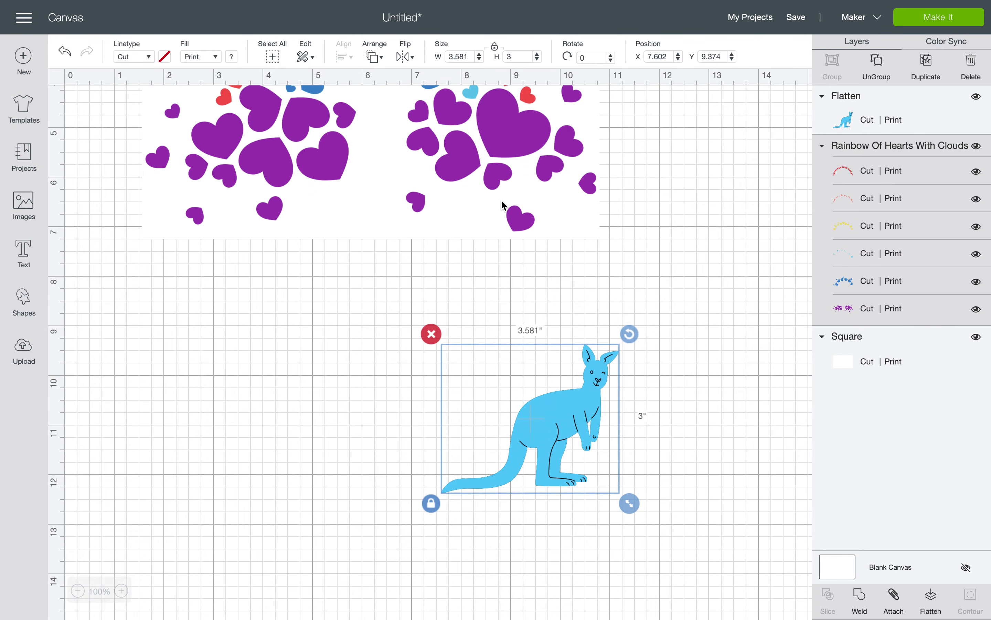
pyautogui.click(976, 147)
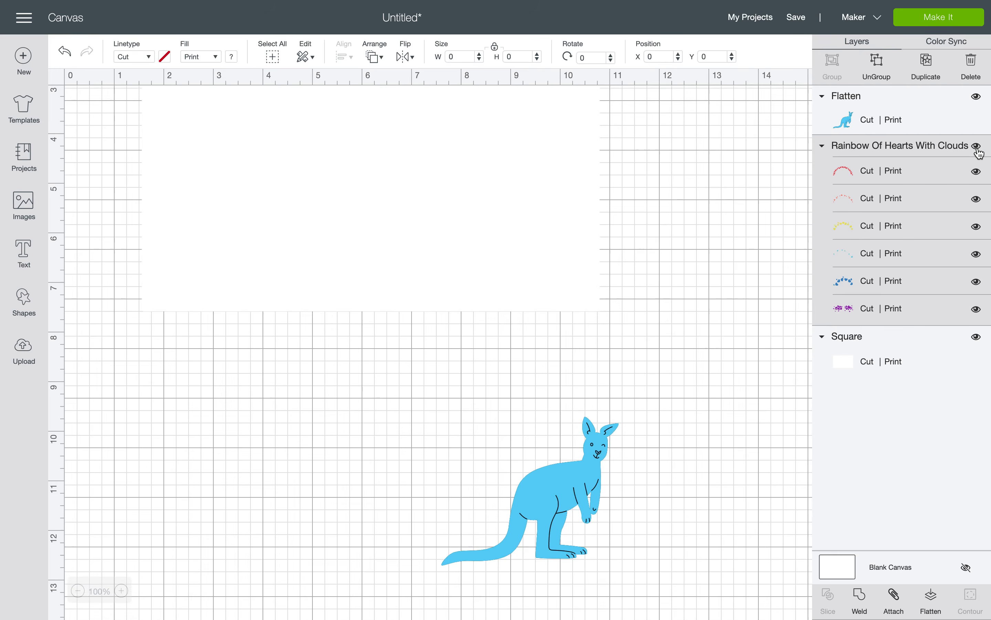
pyautogui.click(978, 336)
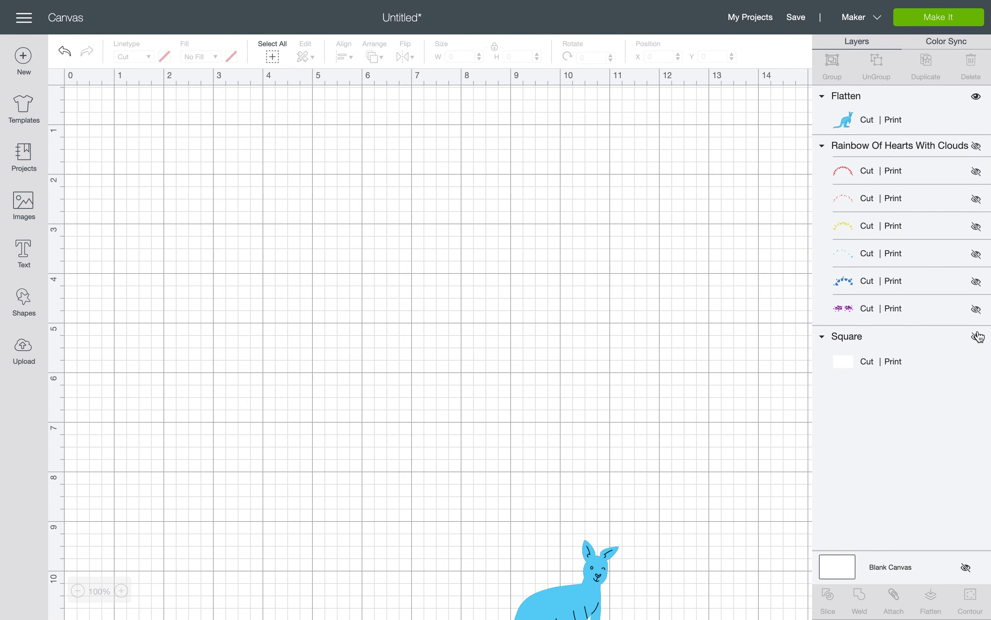
# Step: Preview how the flattened kangaroo is laid out on the print-then-cut mat, and return to the canvas
pyautogui.click(969, 21)
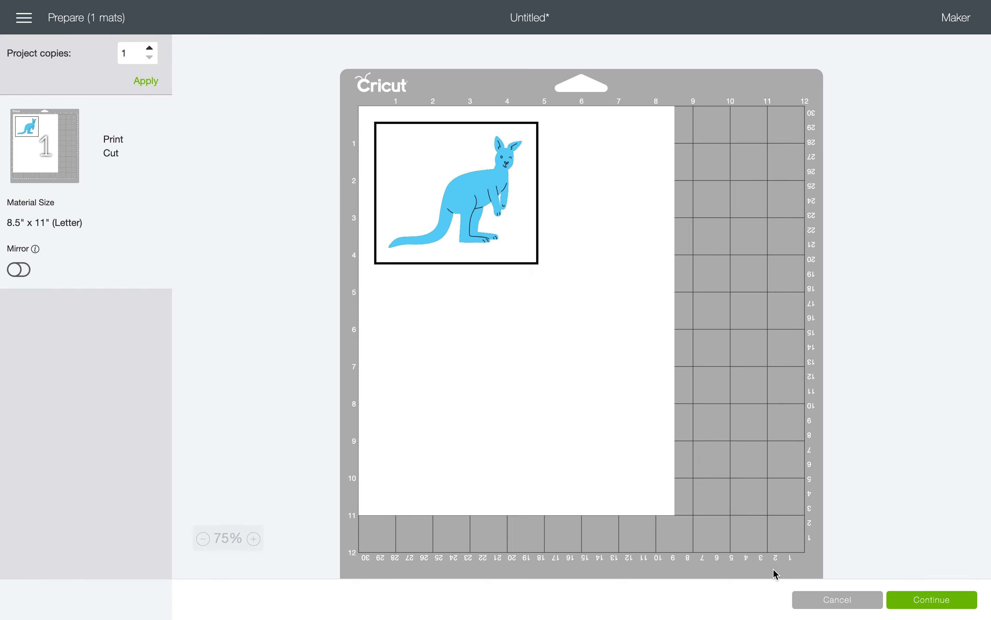
pyautogui.click(837, 599)
# Step: Move the flattened kangaroo to the canvas's left half, at about X 2.7, Y 7.9
pyautogui.scroll(-4, 593, 480)
pyautogui.moveTo(657, 478); pyautogui.dragTo(523, 316)
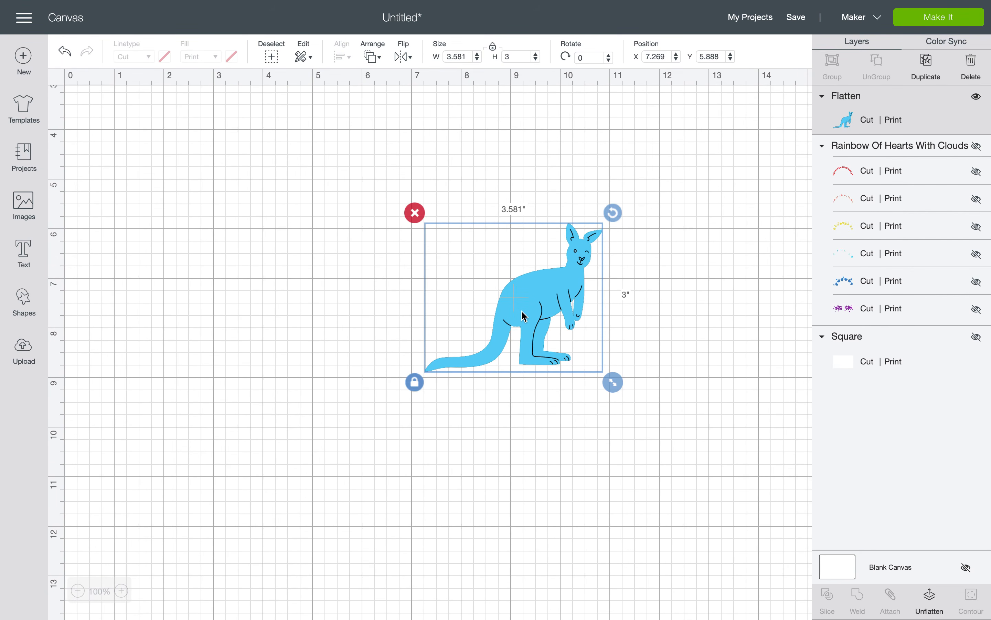
pyautogui.click(672, 417)
pyautogui.click(550, 318)
pyautogui.moveTo(544, 316); pyautogui.dragTo(281, 445)
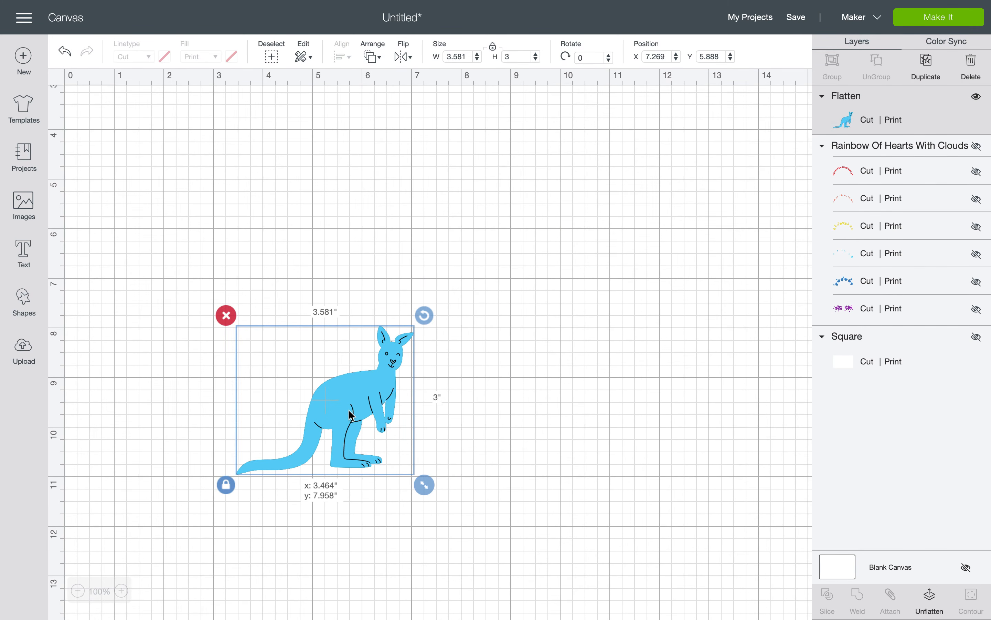
pyautogui.click(458, 385)
pyautogui.moveTo(351, 387); pyautogui.dragTo(235, 391)
pyautogui.click(423, 391)
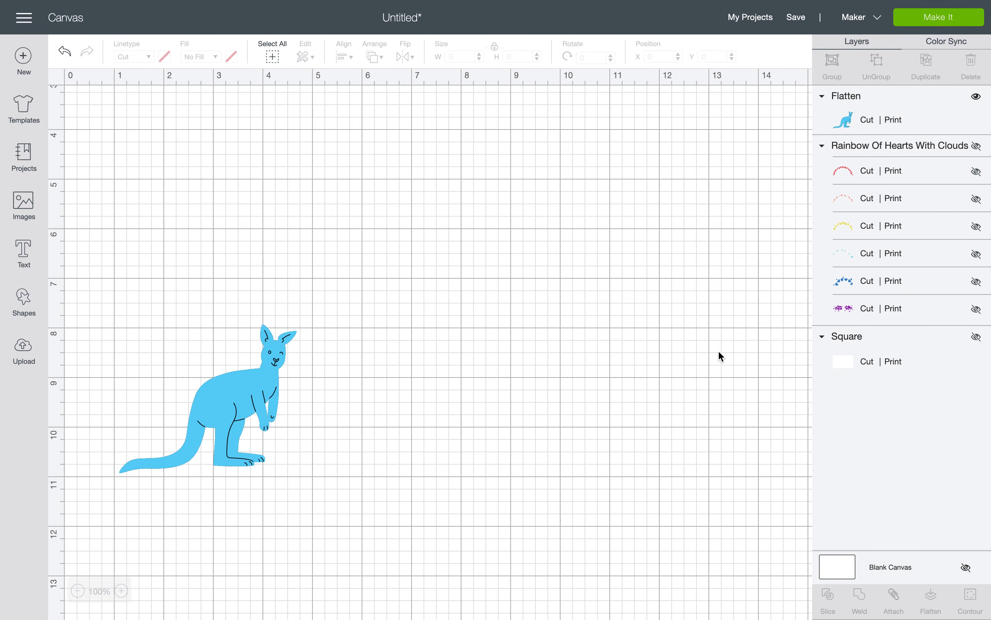
pyautogui.moveTo(255, 402); pyautogui.dragTo(335, 399)
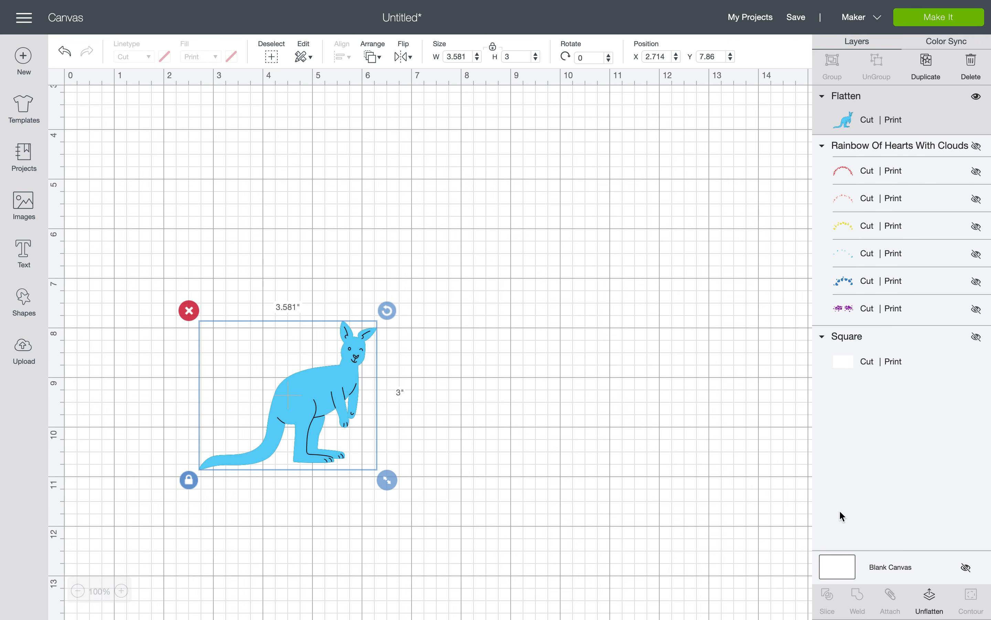
# Step: Unflatten the kangaroo image back into the attached blue kangaroo and the separate black silhouette, leaving nothing selected
pyautogui.click(930, 599)
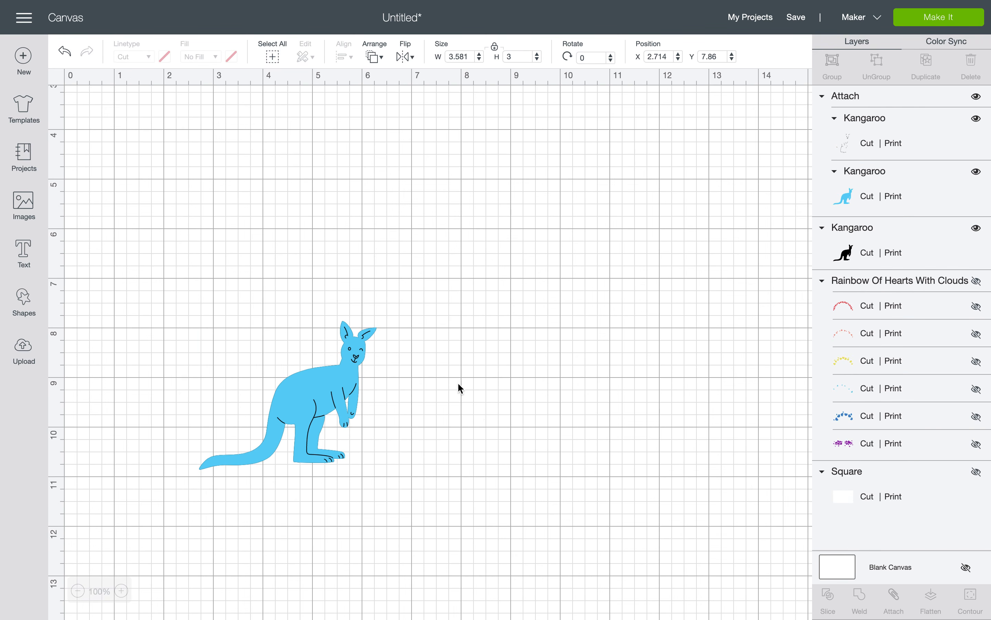
pyautogui.moveTo(412, 342); pyautogui.dragTo(242, 471)
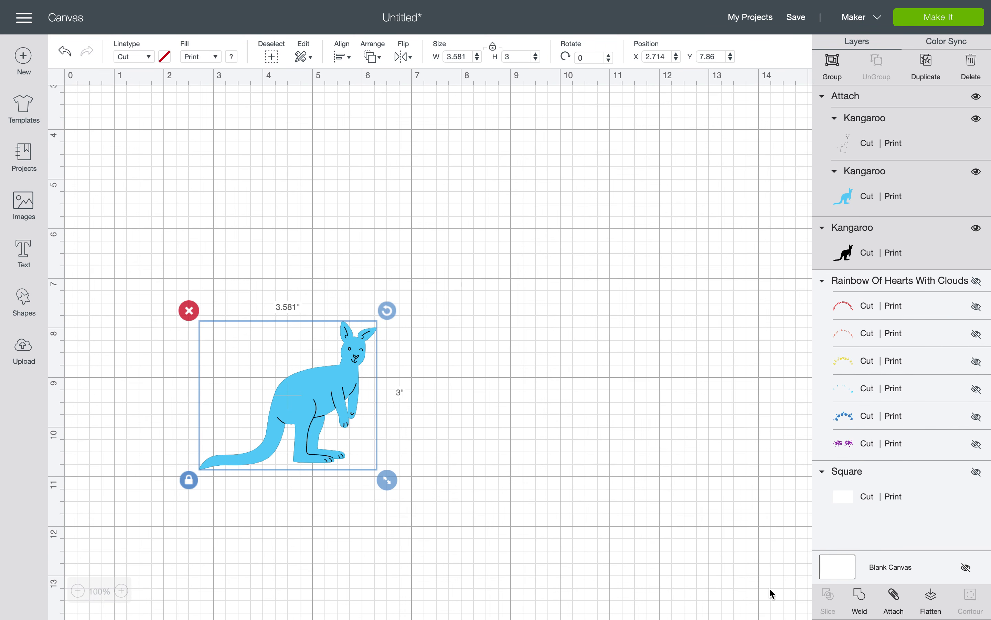
pyautogui.click(694, 472)
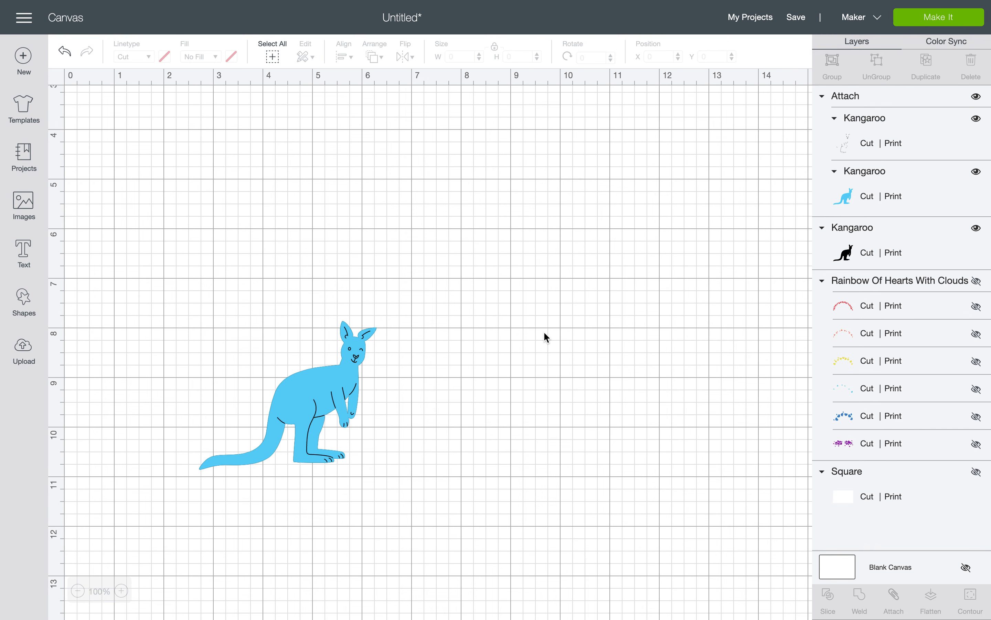
pyautogui.moveTo(444, 303); pyautogui.dragTo(89, 594)
pyautogui.click(567, 442)
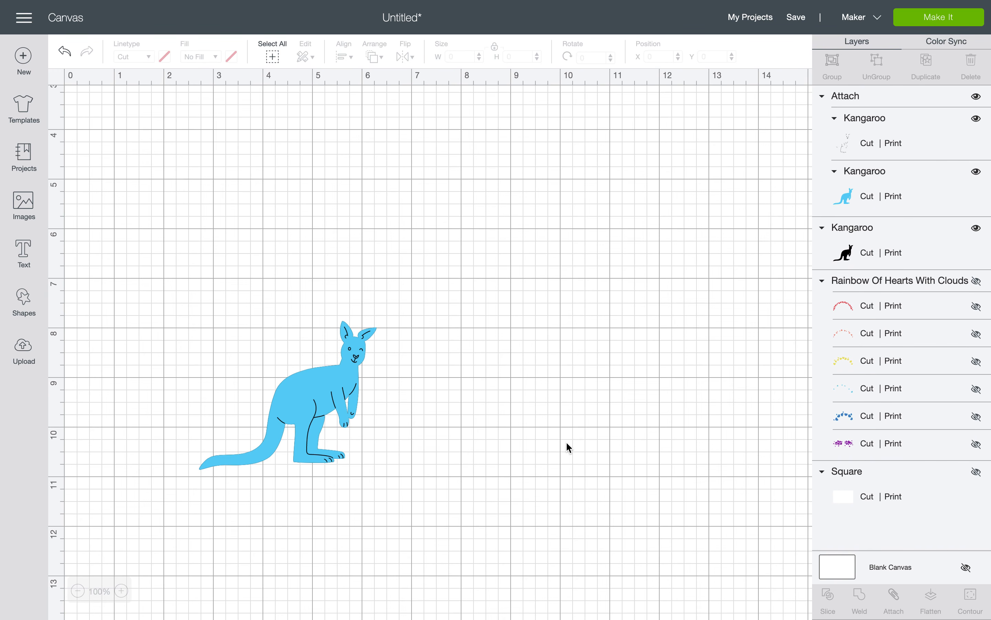